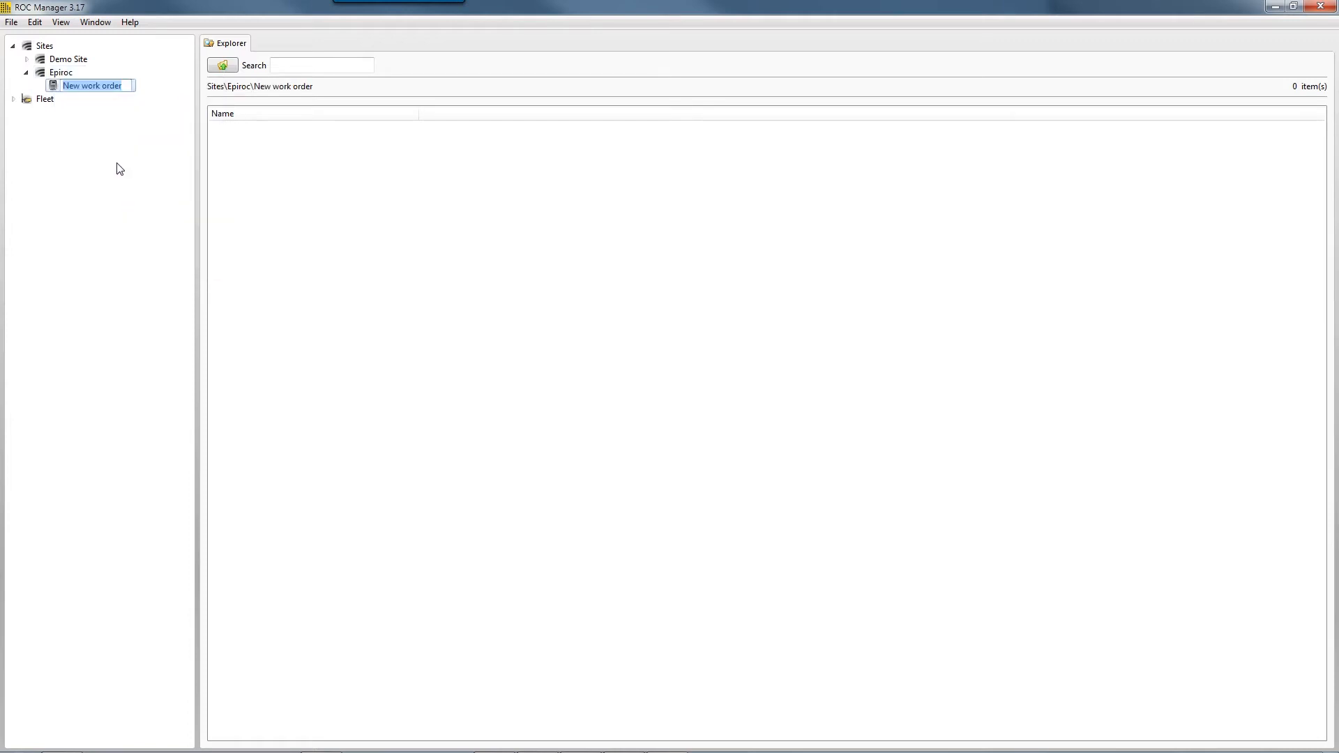
# Name the new work order Bench100 and start generating a drill plan in it.
pyautogui.write('Bench100')
pyautogui.press('Return')
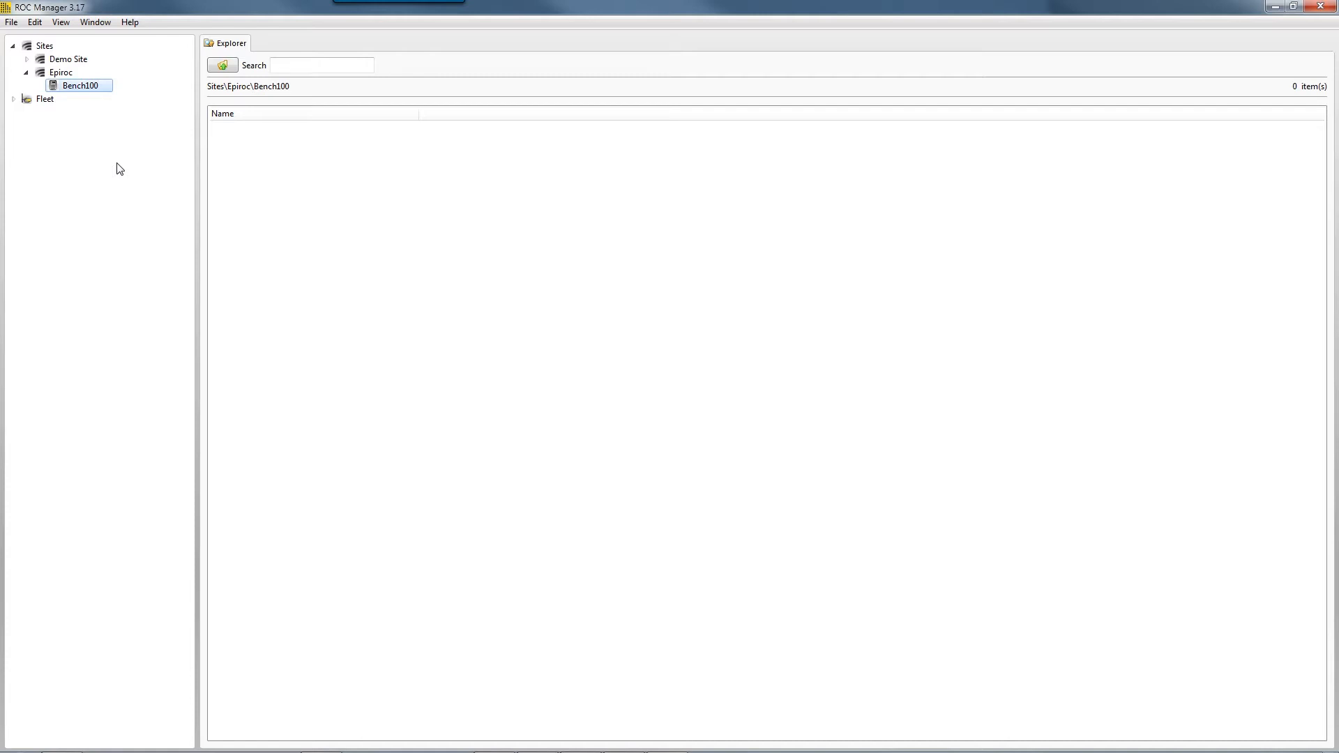
pyautogui.rightClick(96, 87)
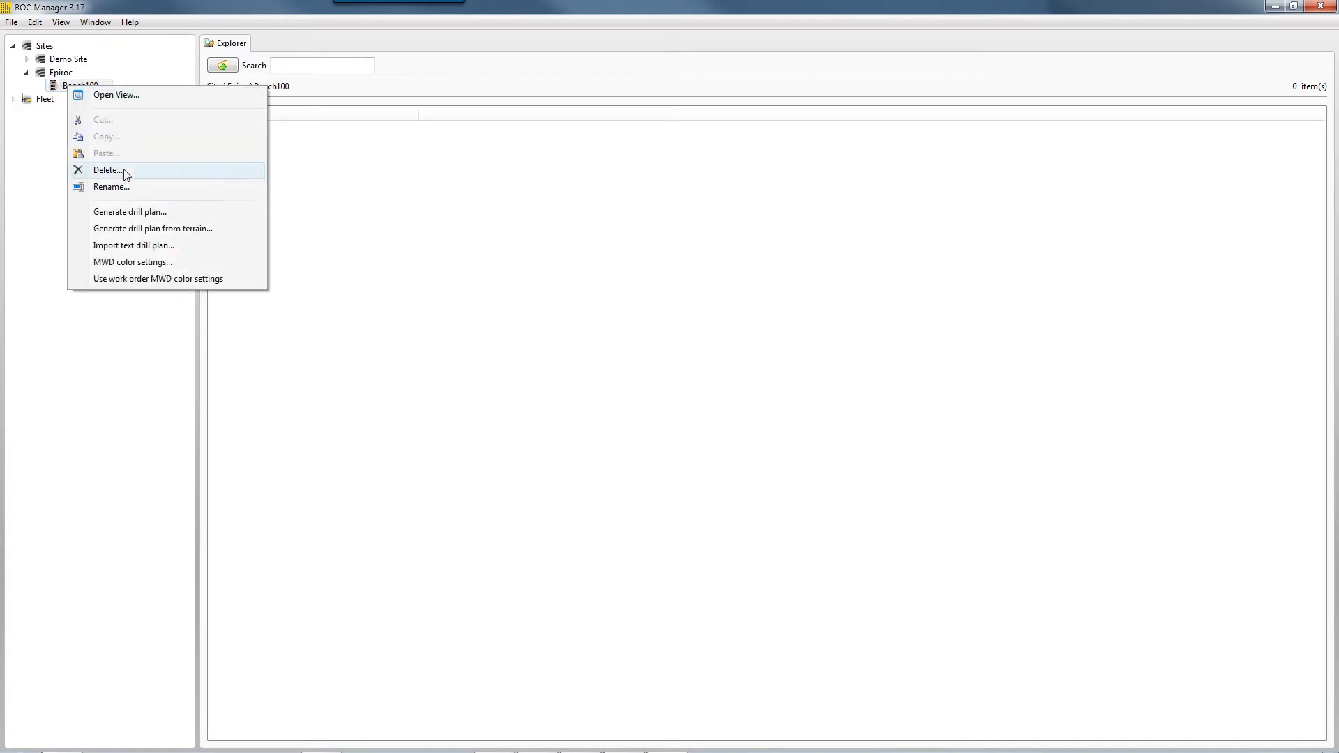
pyautogui.click(132, 212)
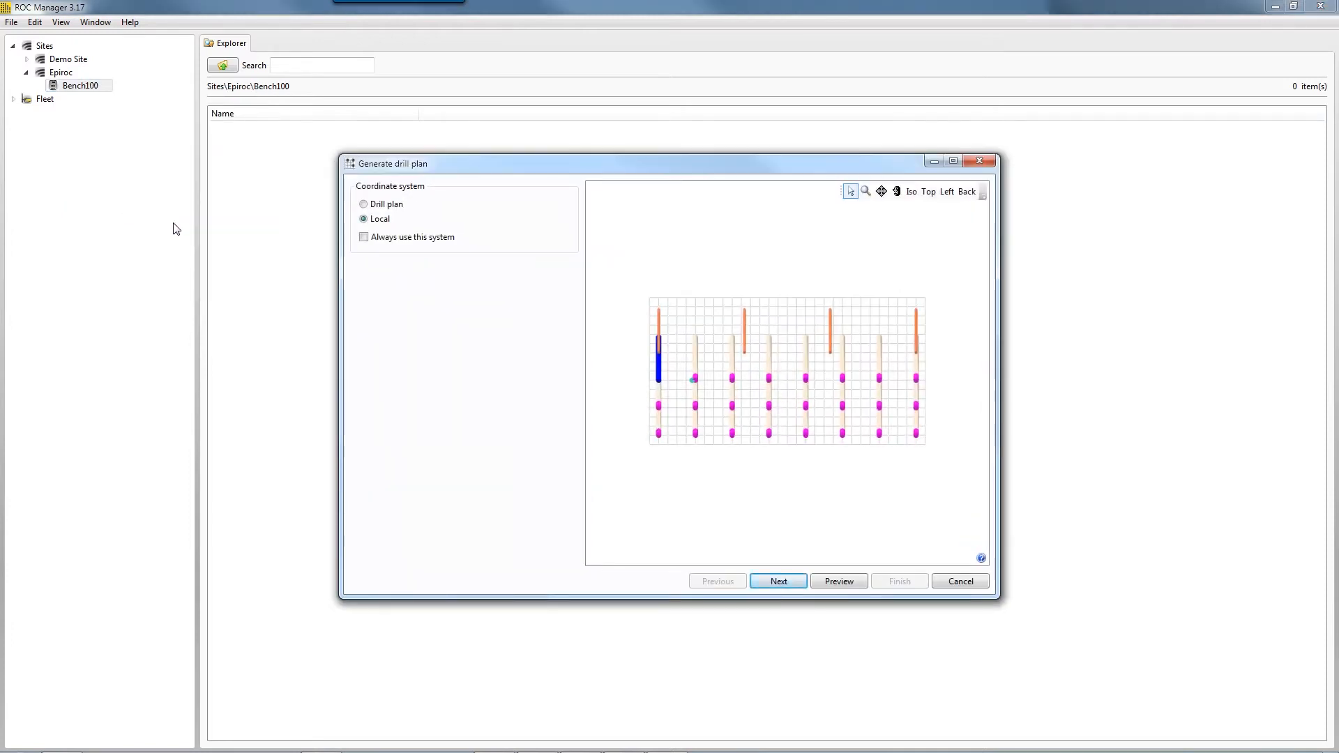
# Choose the Local coordinate system, leave it unset as the permanent choice, and continue to the drill plan parameters.
pyautogui.click(364, 206)
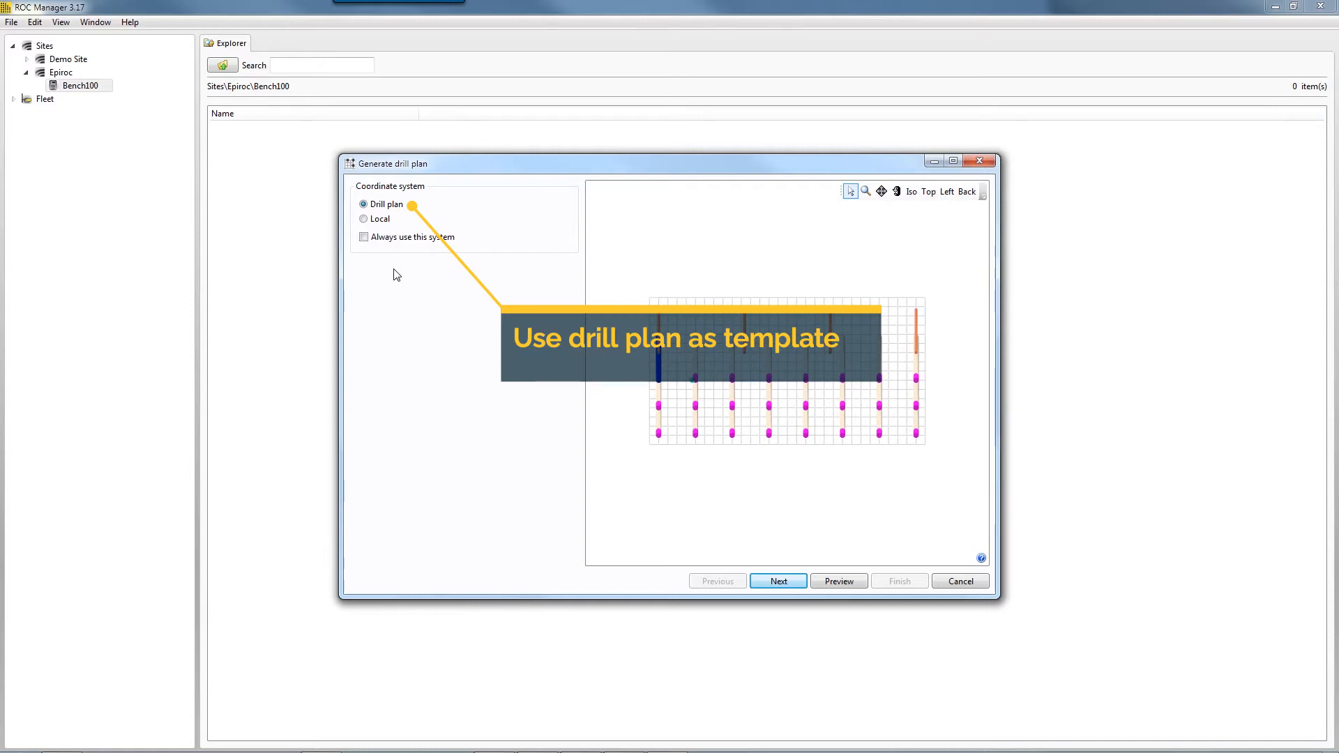
pyautogui.click(364, 220)
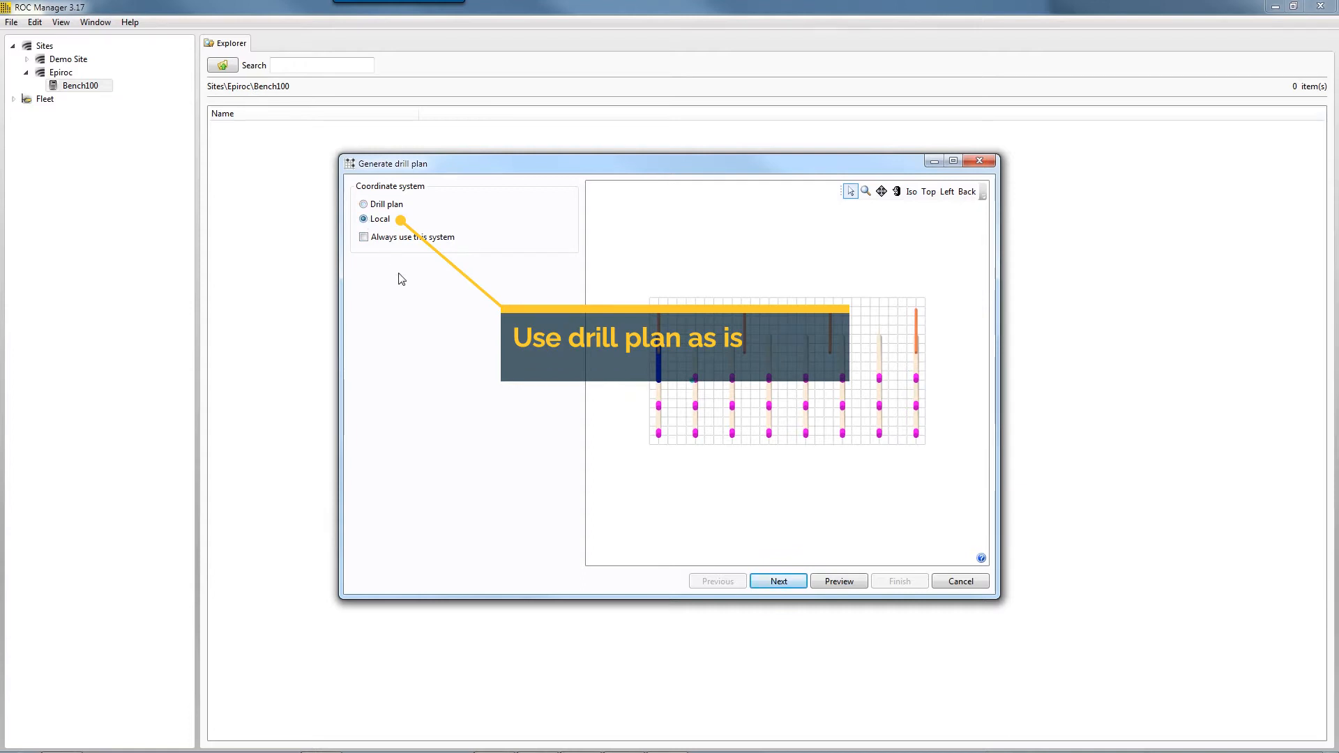
pyautogui.click(365, 238)
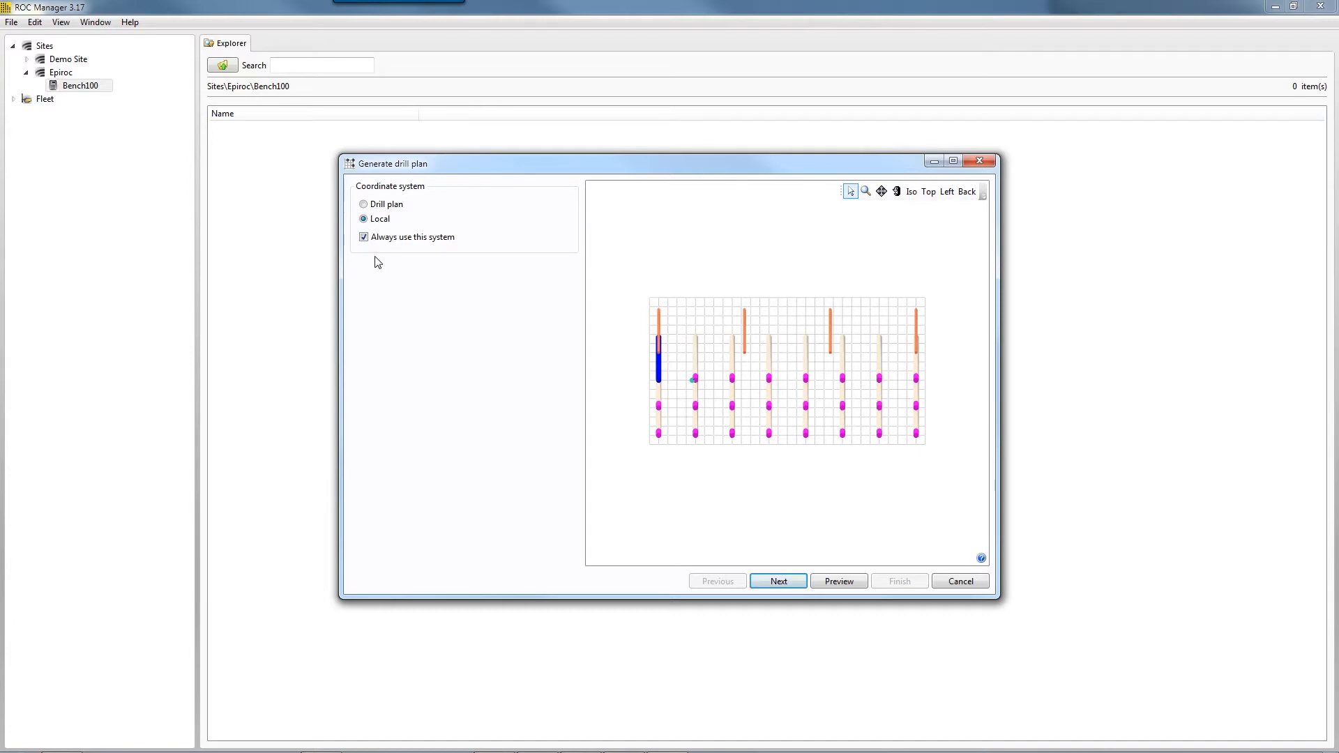
pyautogui.click(364, 238)
pyautogui.click(794, 582)
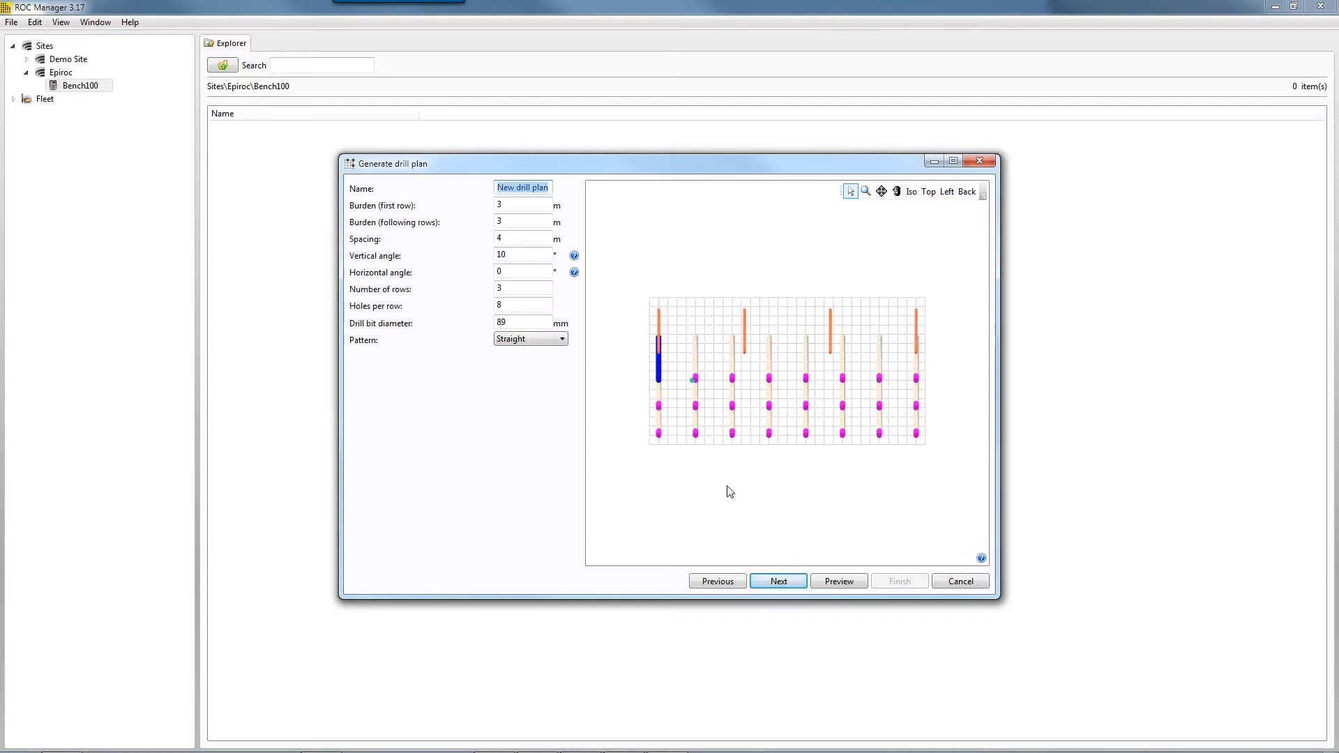
# Name the drill plan Plan1 and set 5 rows, 15 holes per row and a 102 mm drill bit diameter.
pyautogui.write('Plan1')
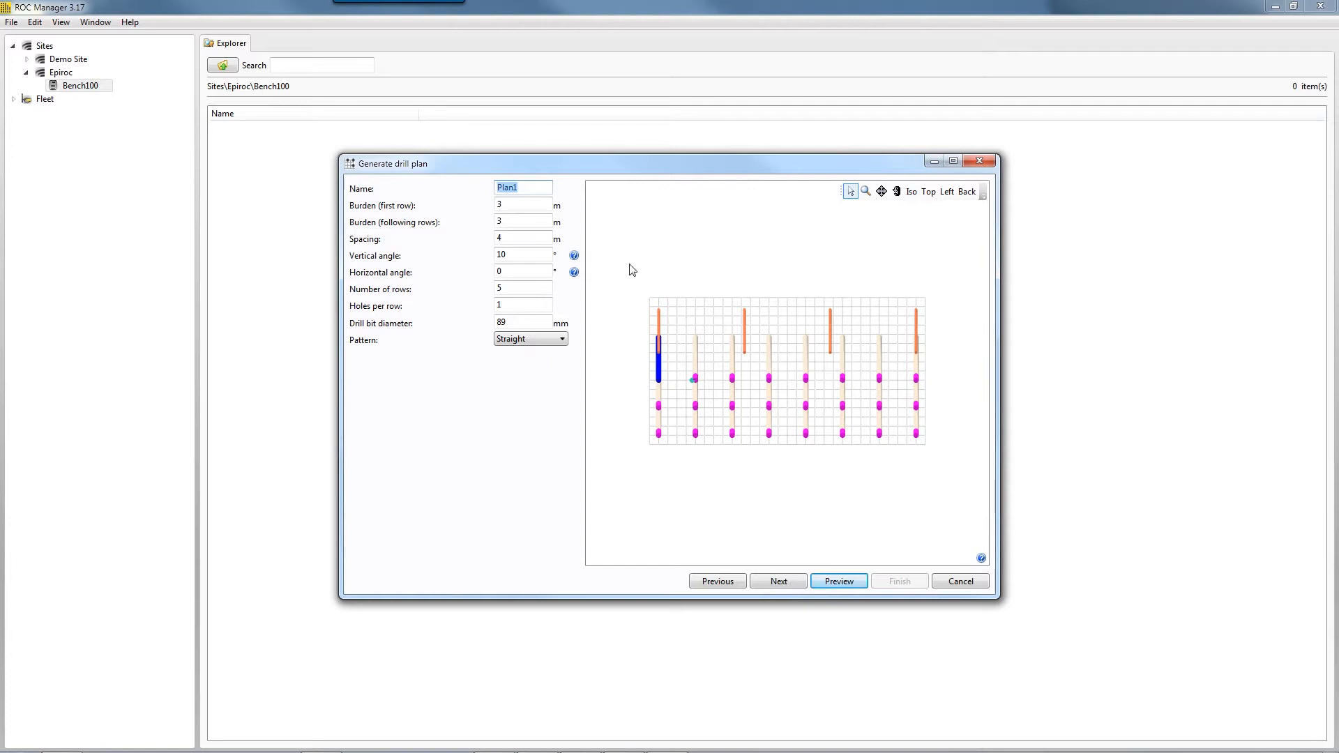
pyautogui.click(518, 205)
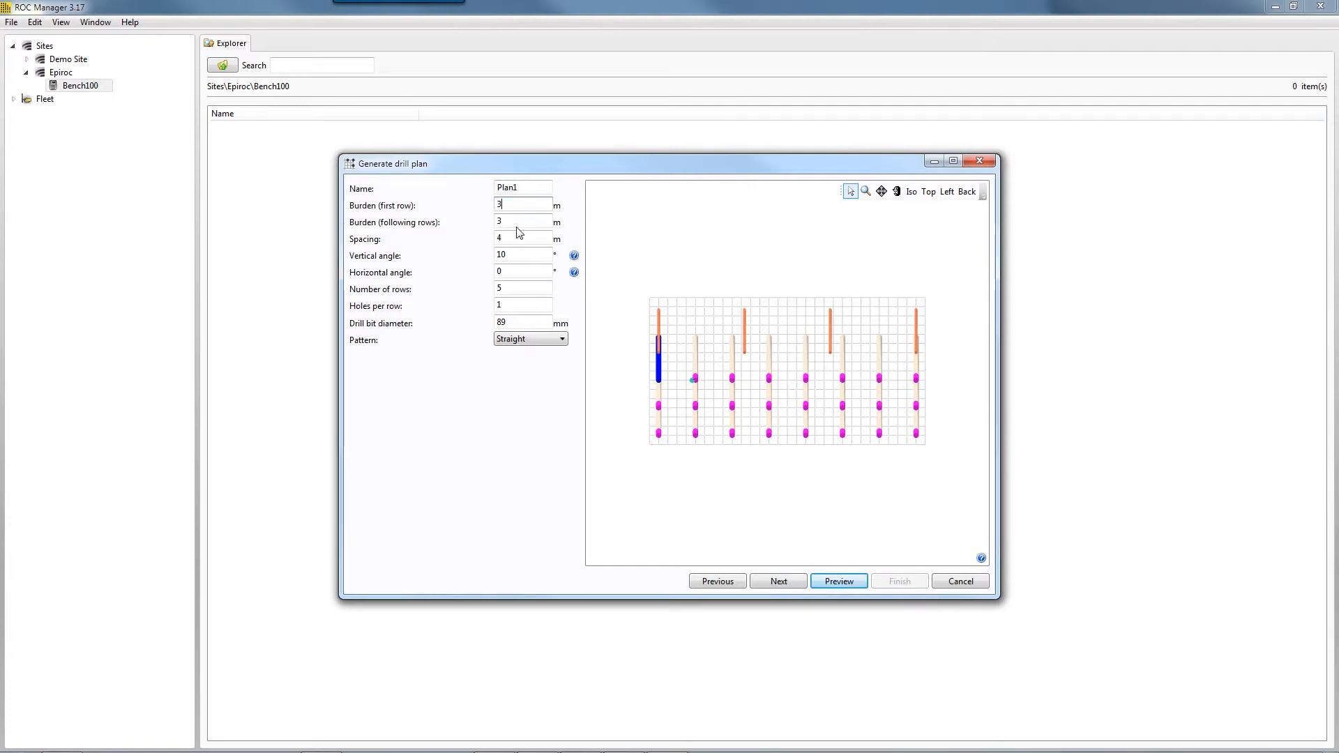
pyautogui.click(520, 221)
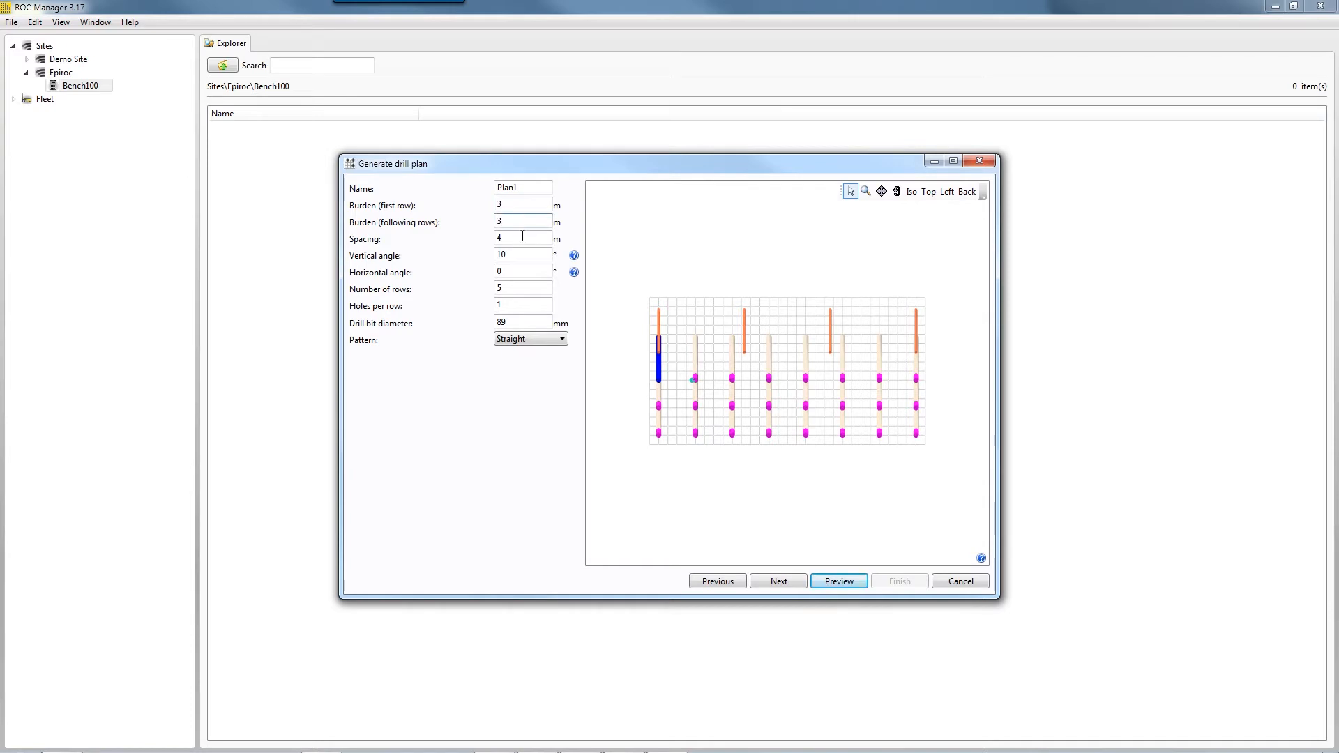
pyautogui.click(522, 238)
pyautogui.click(527, 255)
pyautogui.moveTo(574, 257)
pyautogui.click(532, 289)
pyautogui.press('Tab')
pyautogui.write('5')
pyautogui.press('Tab')
pyautogui.write('102')
# Try the Skewed Left drill pattern and preview the resulting hole layout.
pyautogui.click(562, 341)
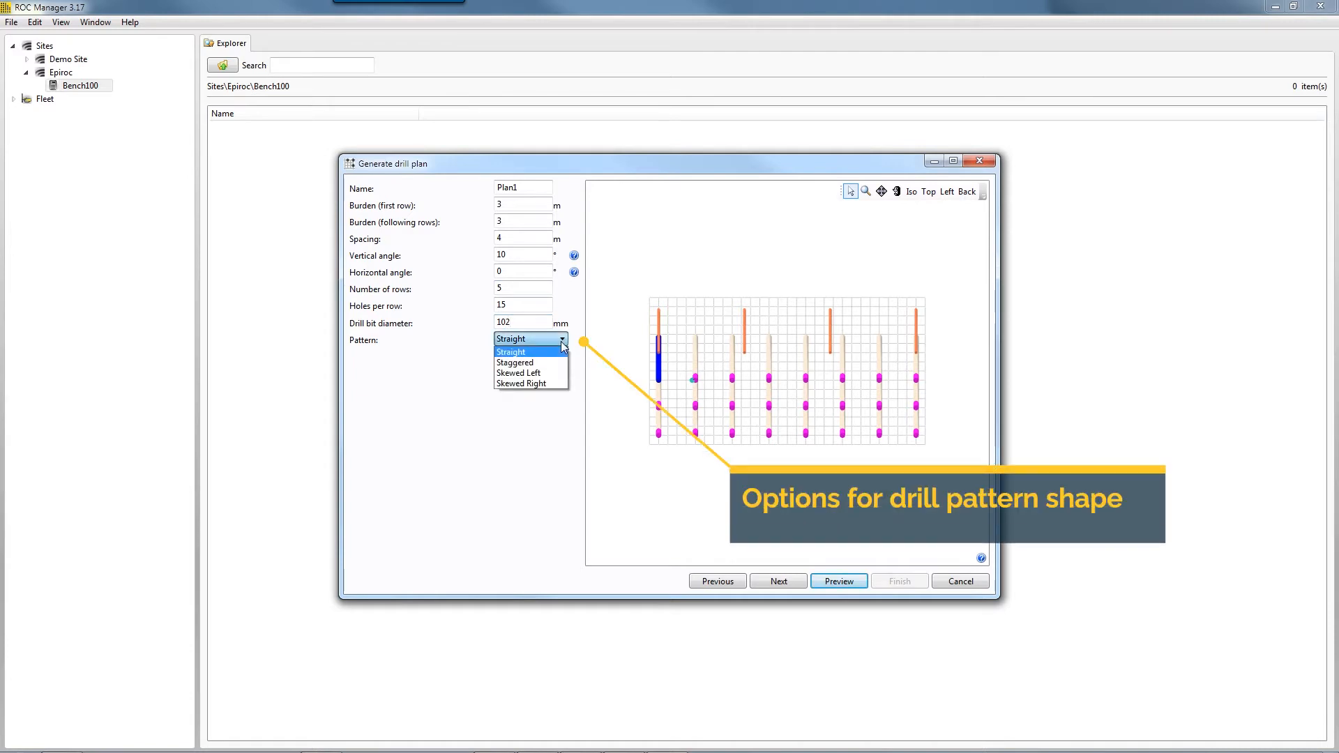
pyautogui.click(541, 374)
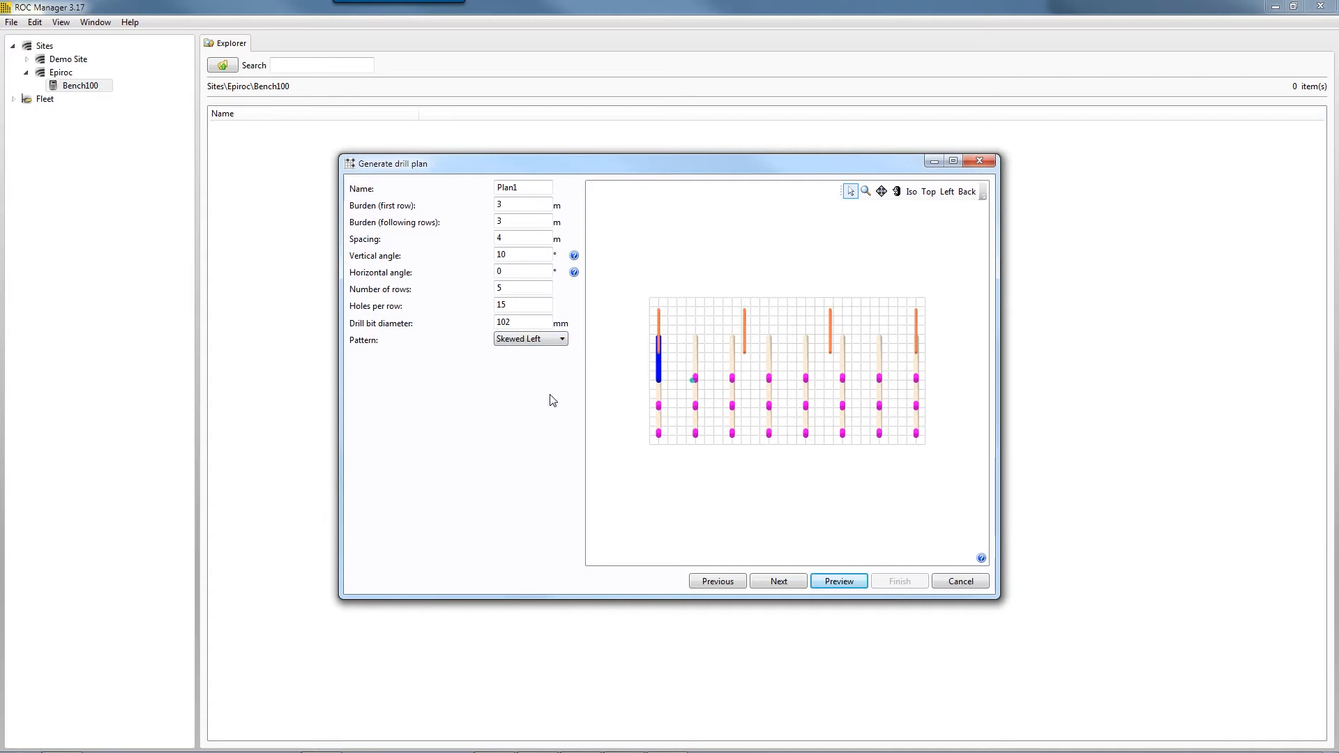
pyautogui.click(828, 584)
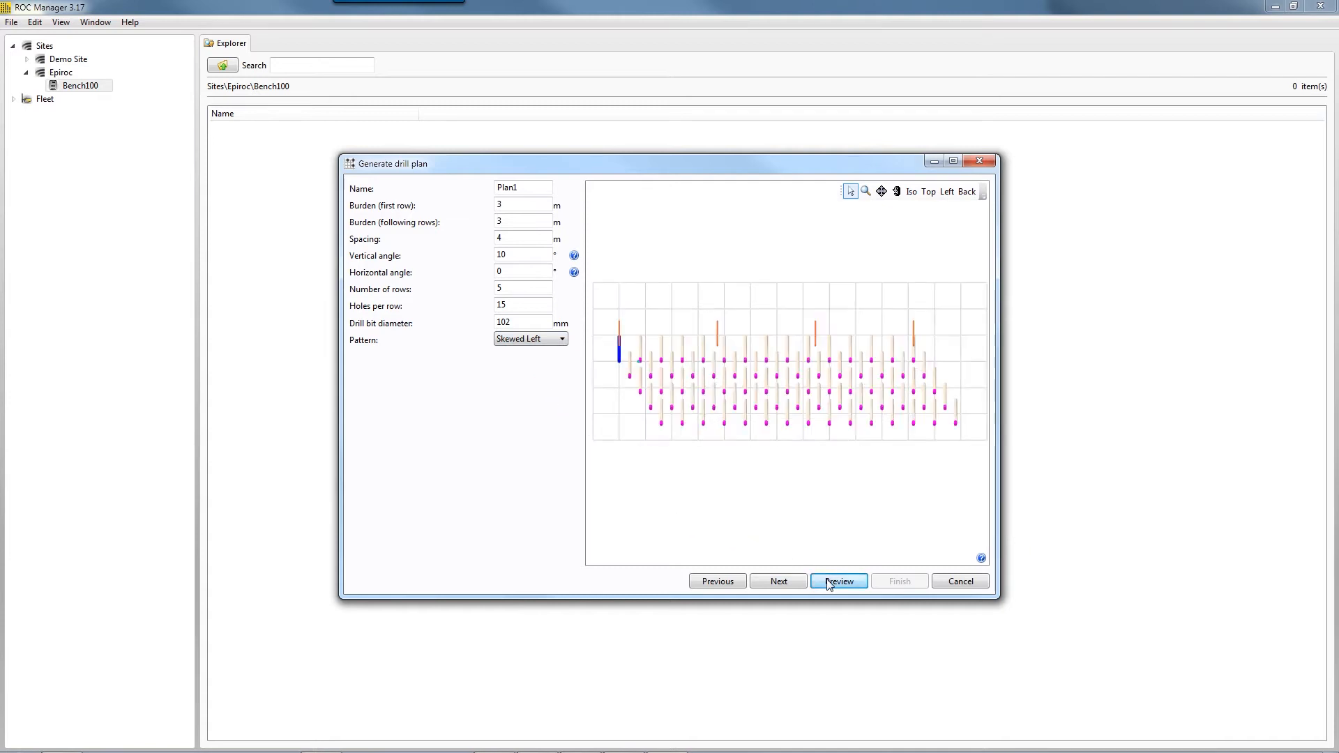
# Set the drill pattern to Straight and preview the hole layout.
pyautogui.click(561, 339)
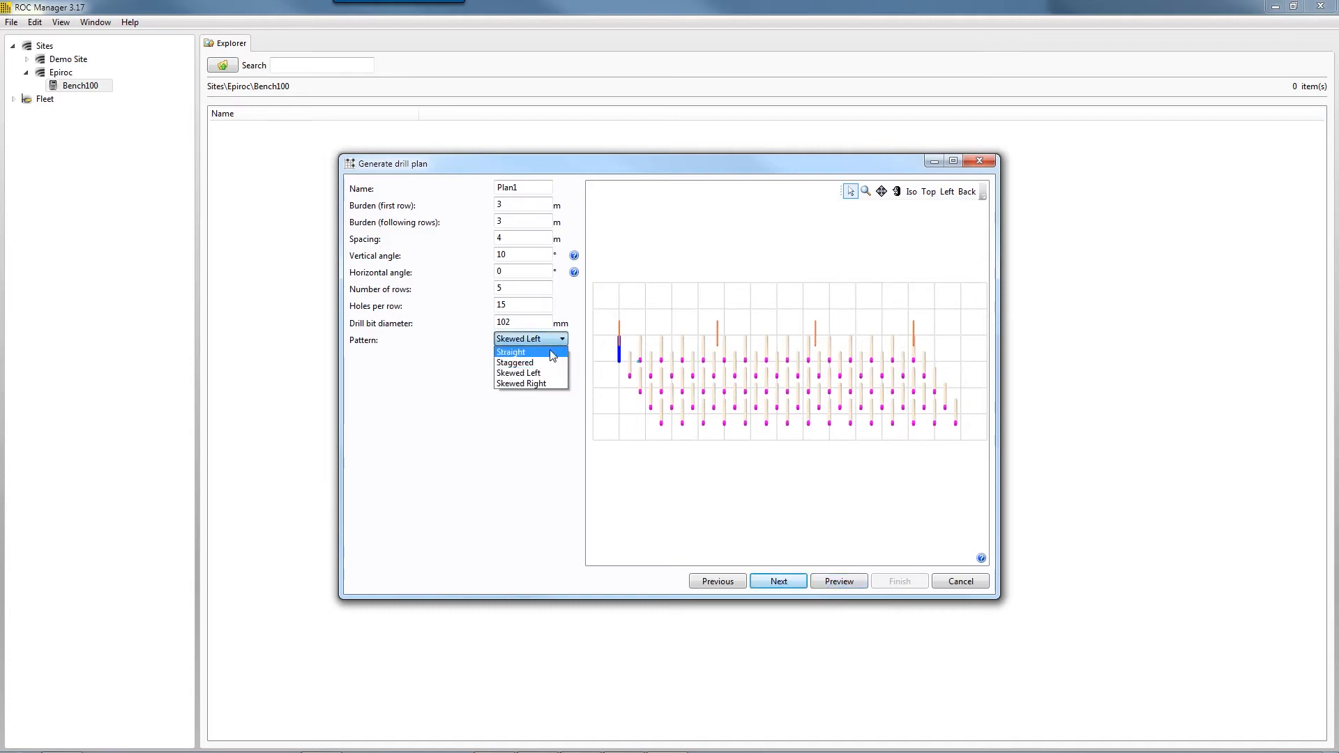
pyautogui.click(553, 353)
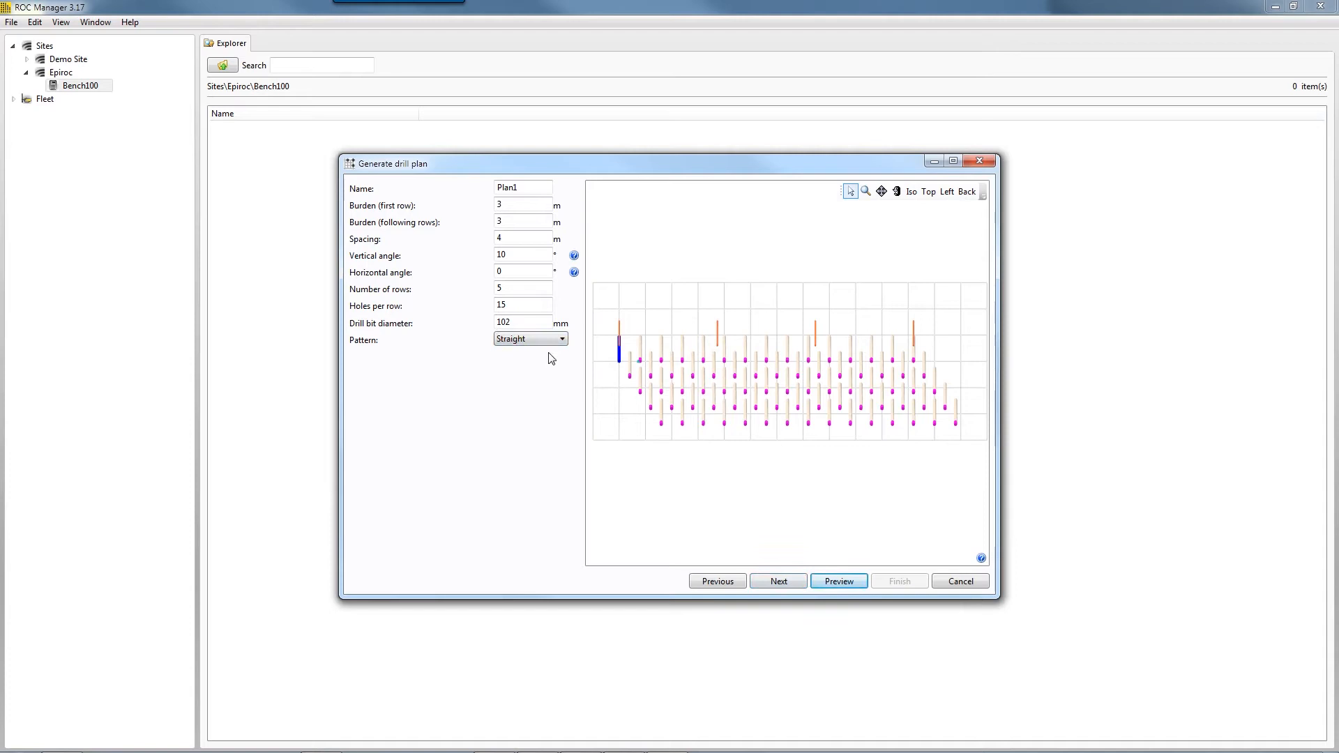
pyautogui.click(831, 581)
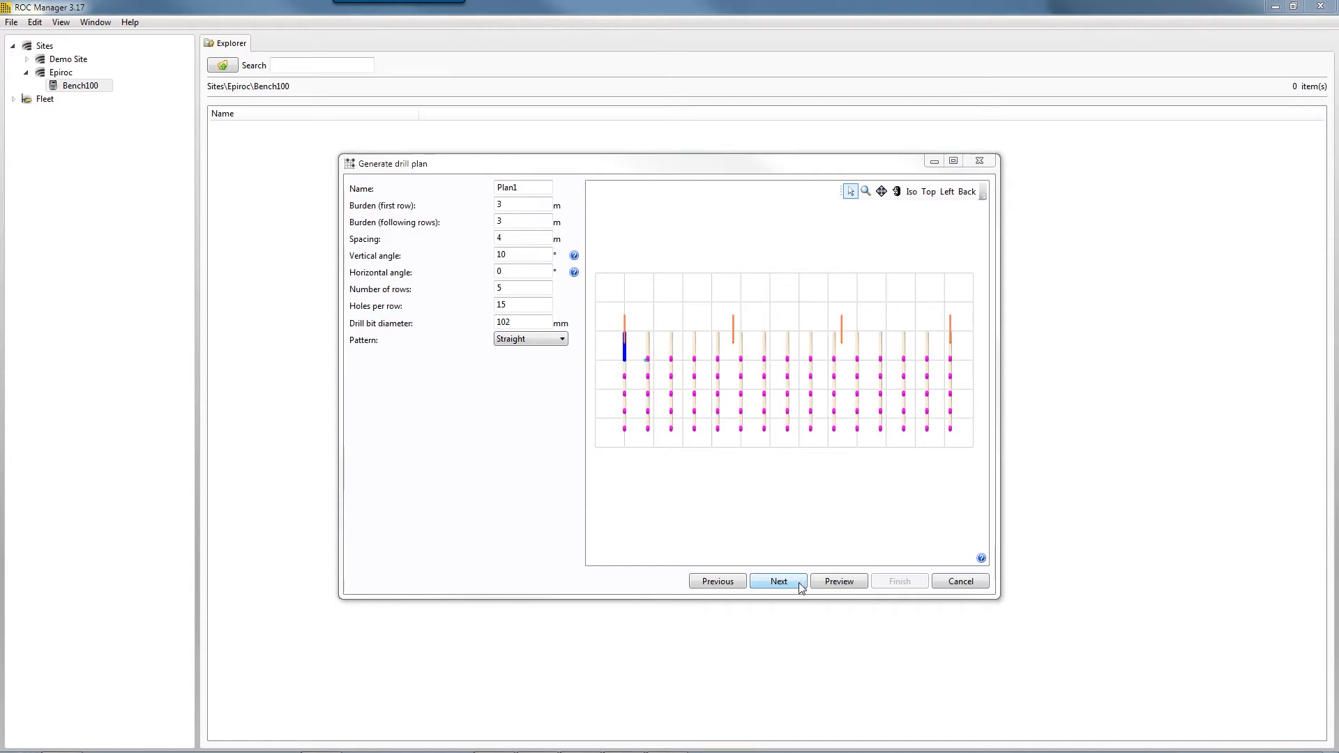
# Generate the drill plan using a reference hole with second coordinate to the right and a target height of 40 m.
pyautogui.click(800, 584)
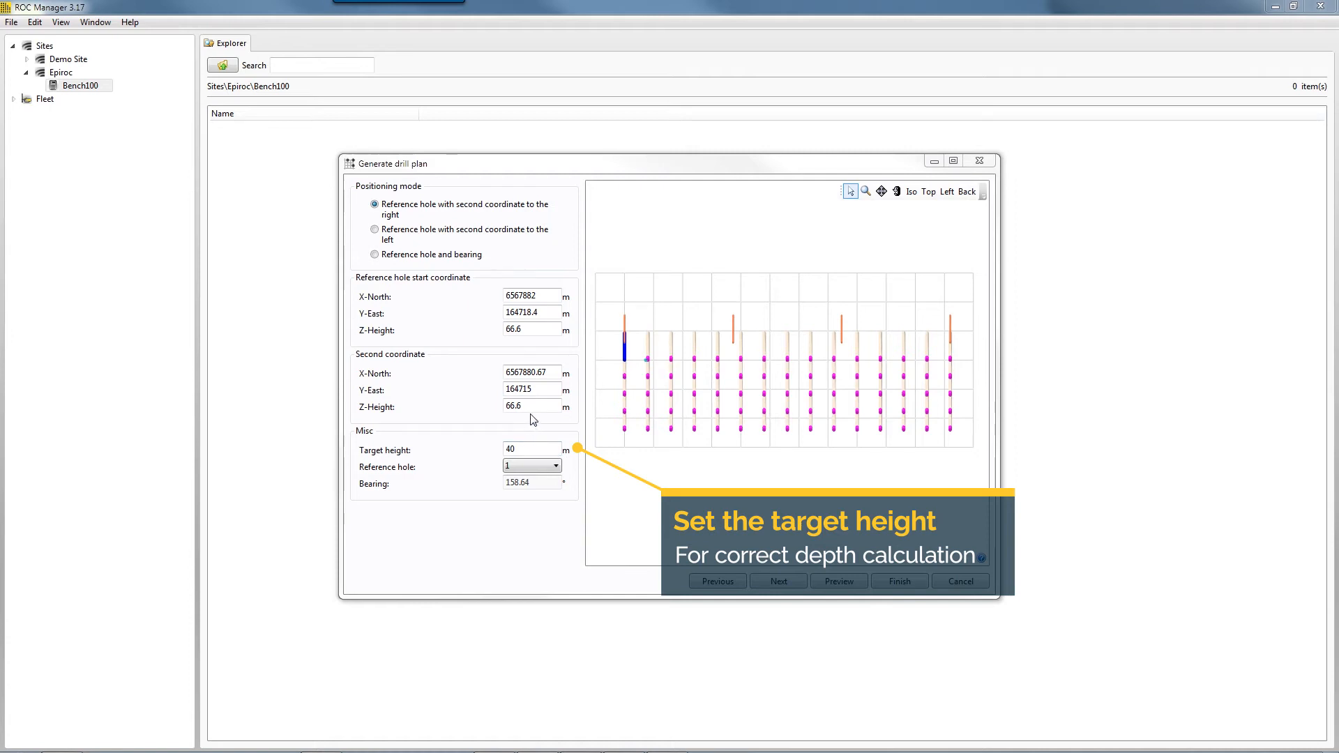
pyautogui.click(520, 446)
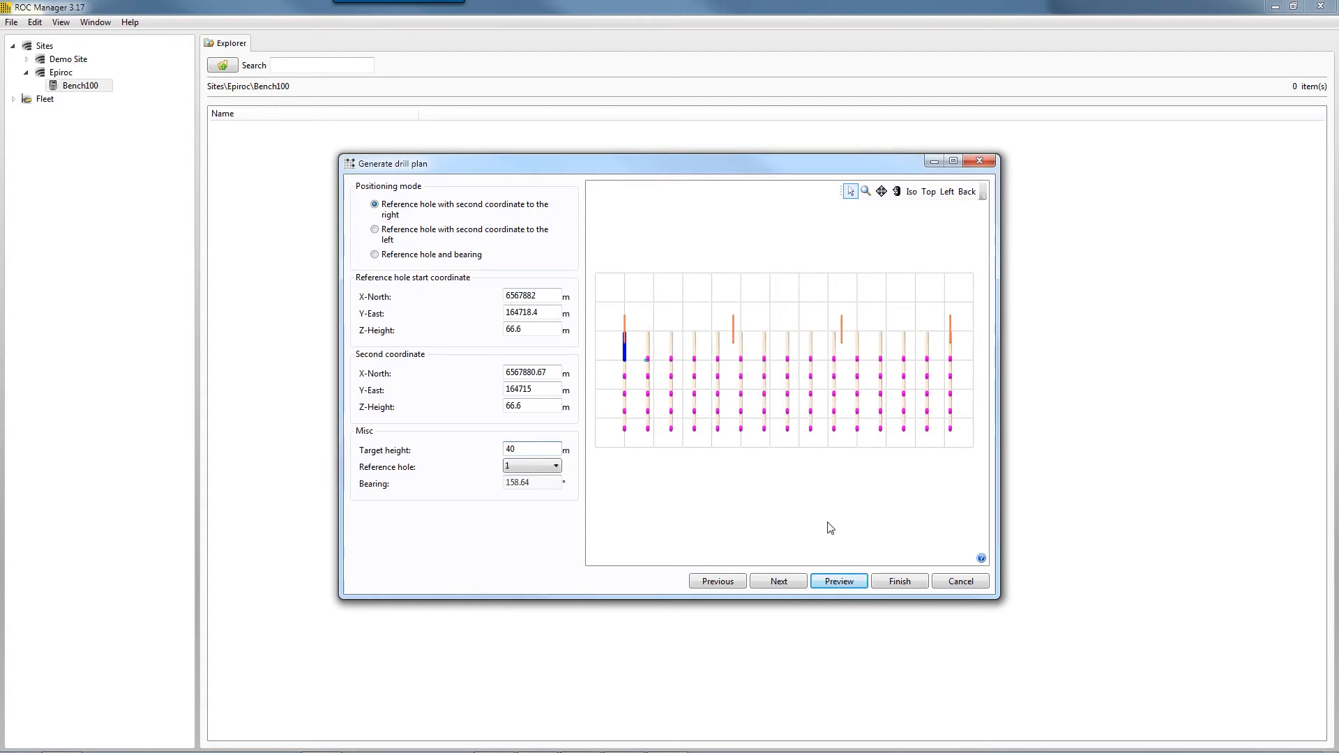
pyautogui.click(902, 581)
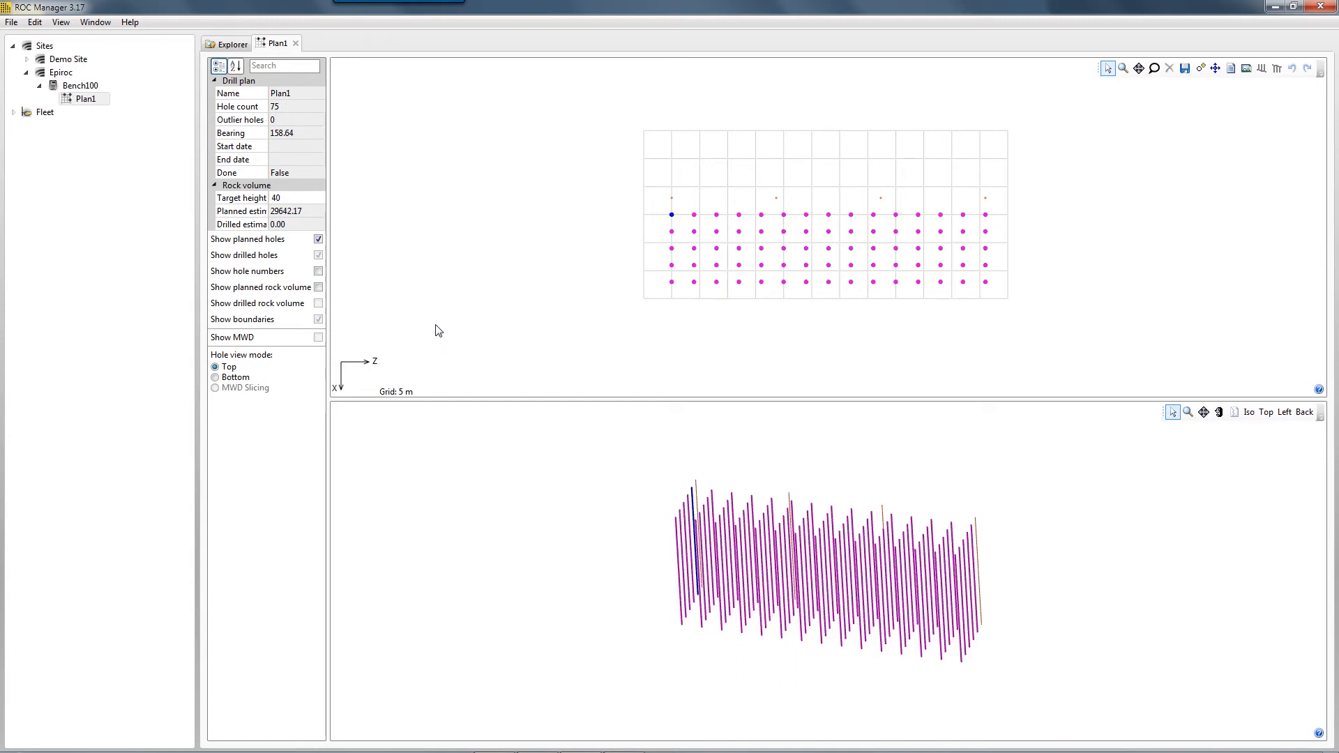
# Show the hole numbers and the planned rock volume in the plan view, and hide both again.
pyautogui.click(318, 272)
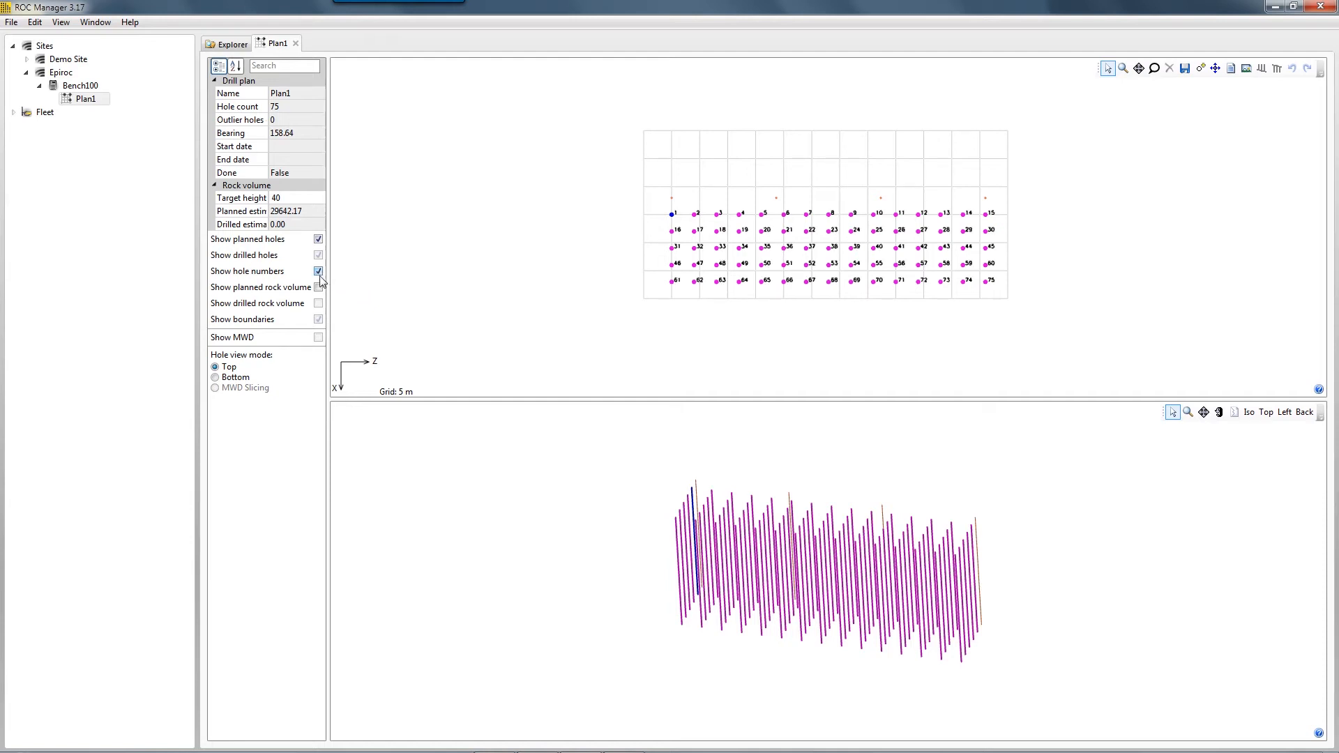
pyautogui.click(319, 288)
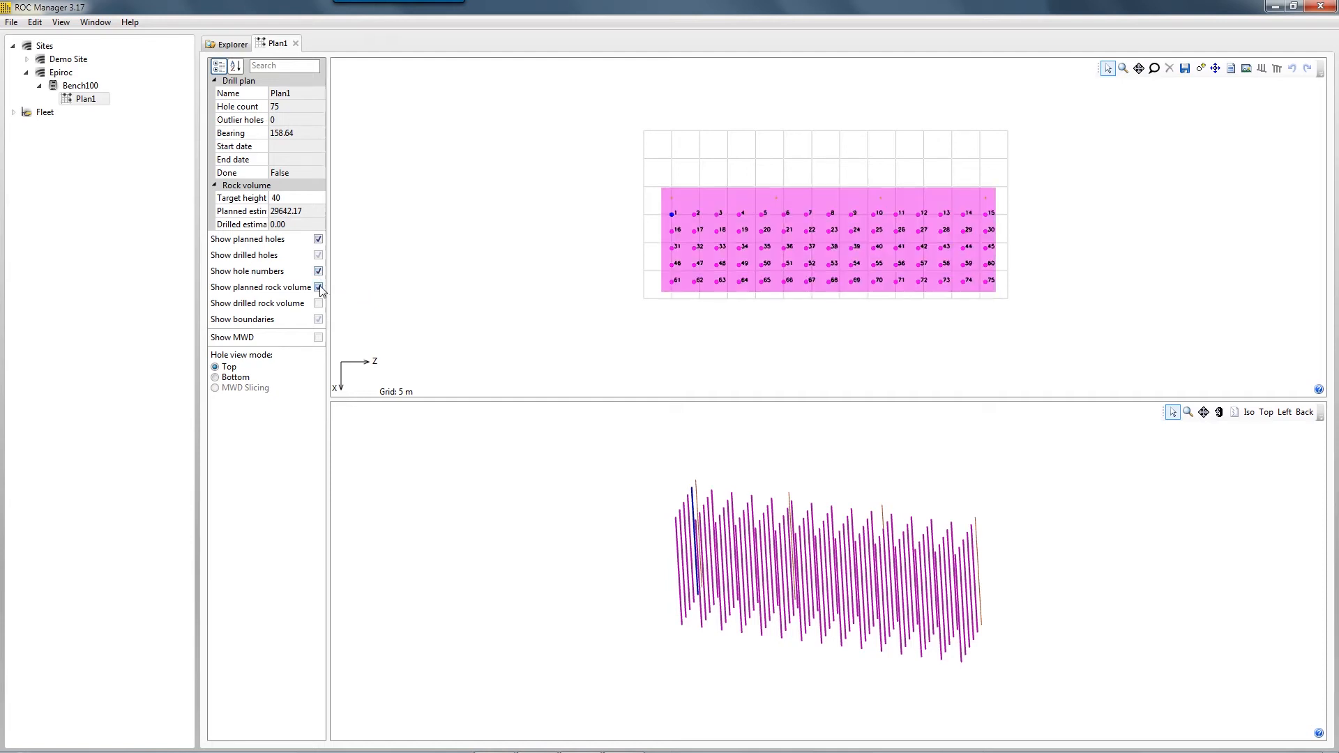
pyautogui.click(319, 287)
pyautogui.click(319, 271)
# Examine the planned holes in 3D and the properties of the second-to-last hole in the first row, from target height to bit diameter.
pyautogui.scroll(3, 692, 299)
pyautogui.scroll(-2, 692, 298)
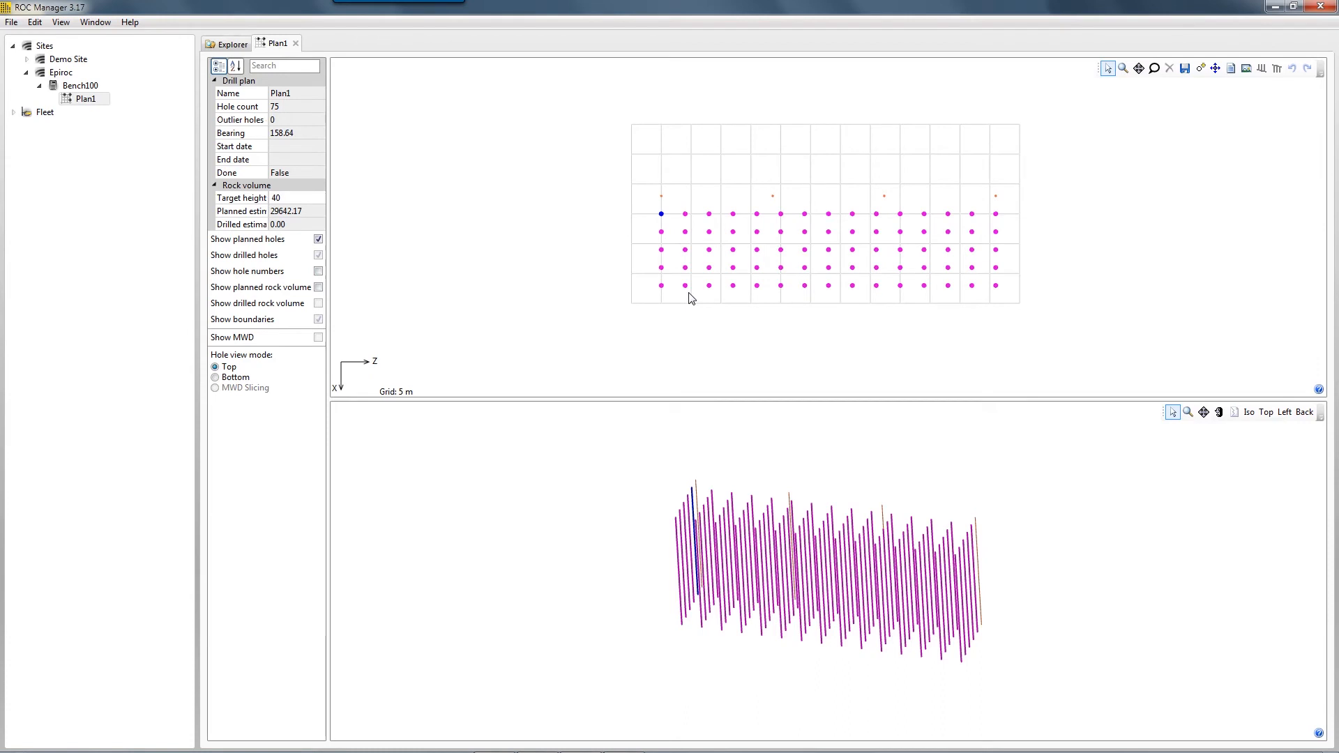
pyautogui.click(1219, 413)
pyautogui.moveTo(1026, 554); pyautogui.dragTo(1084, 566)
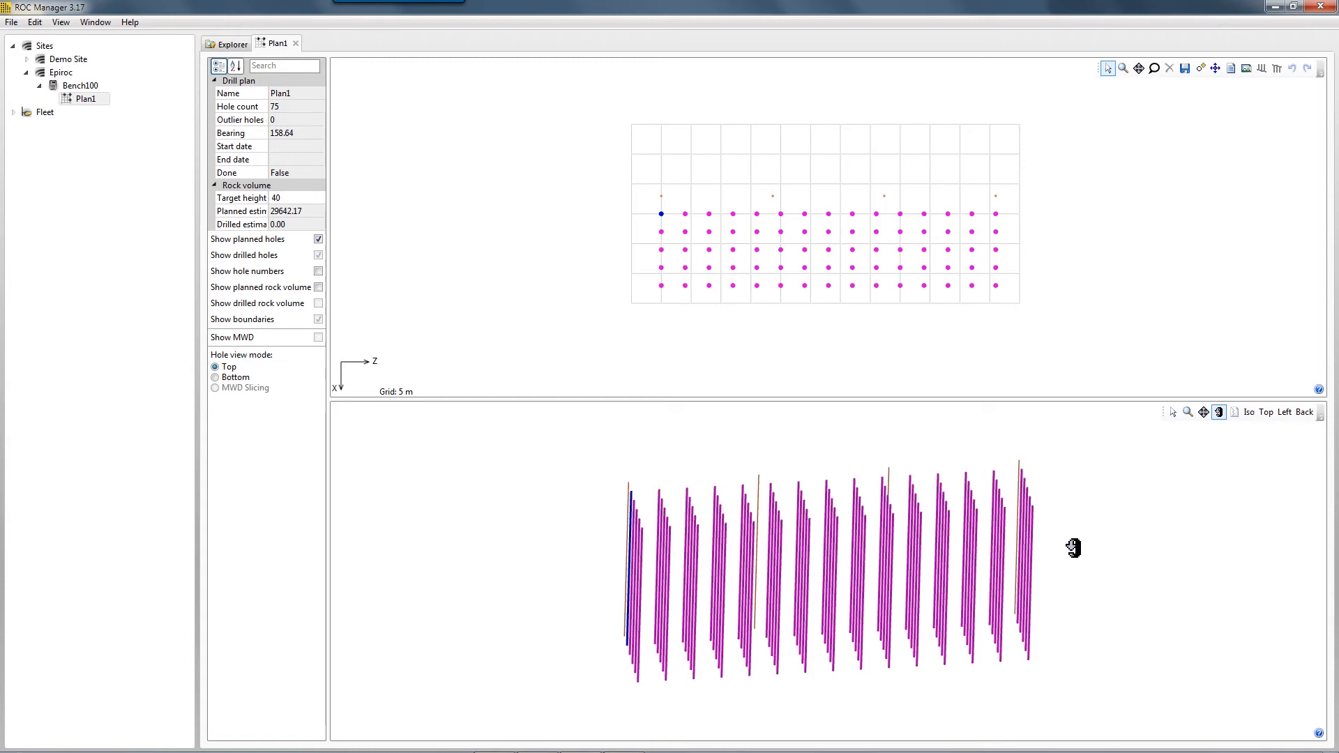
pyautogui.click(972, 215)
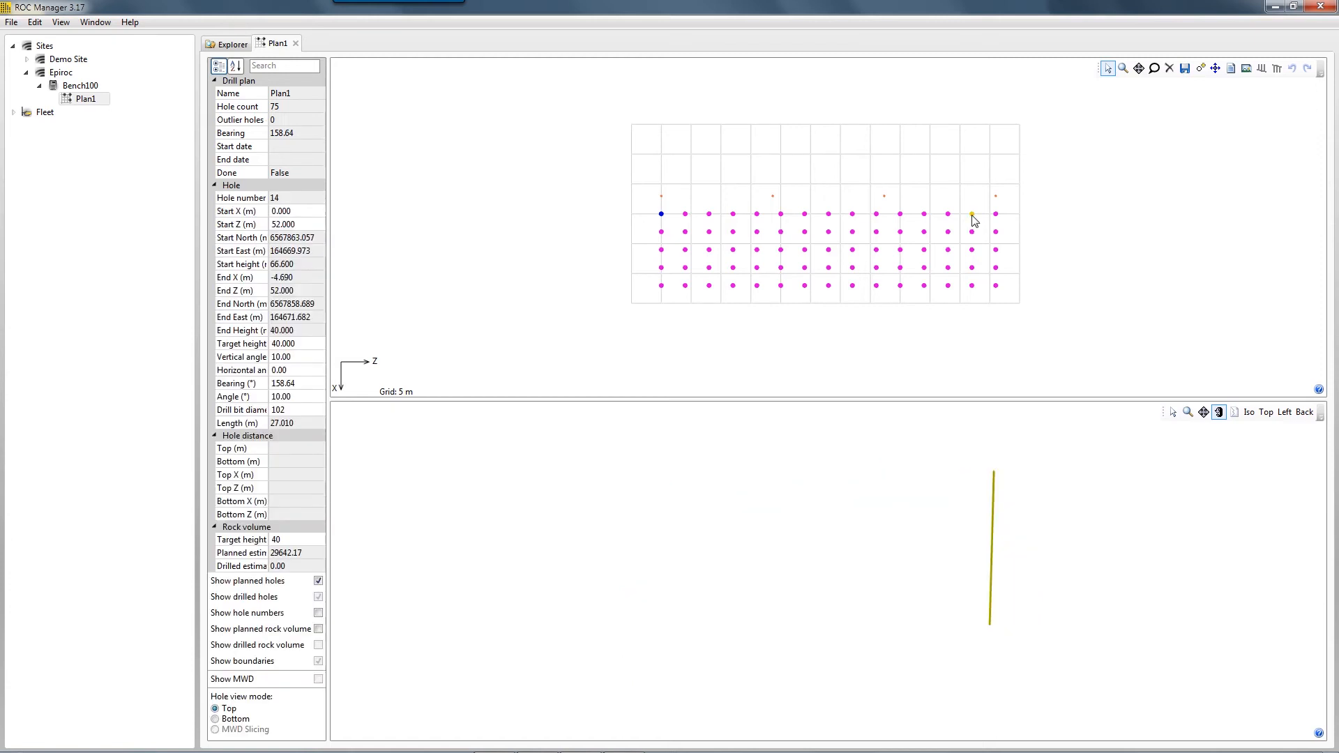
pyautogui.click(313, 343)
pyautogui.click(311, 357)
pyautogui.click(312, 368)
pyautogui.click(313, 383)
pyautogui.click(311, 395)
pyautogui.click(312, 409)
# Select the last three holes of the first row and move them about 1.2 m away from the second row.
pyautogui.moveTo(941, 206); pyautogui.dragTo(1013, 231)
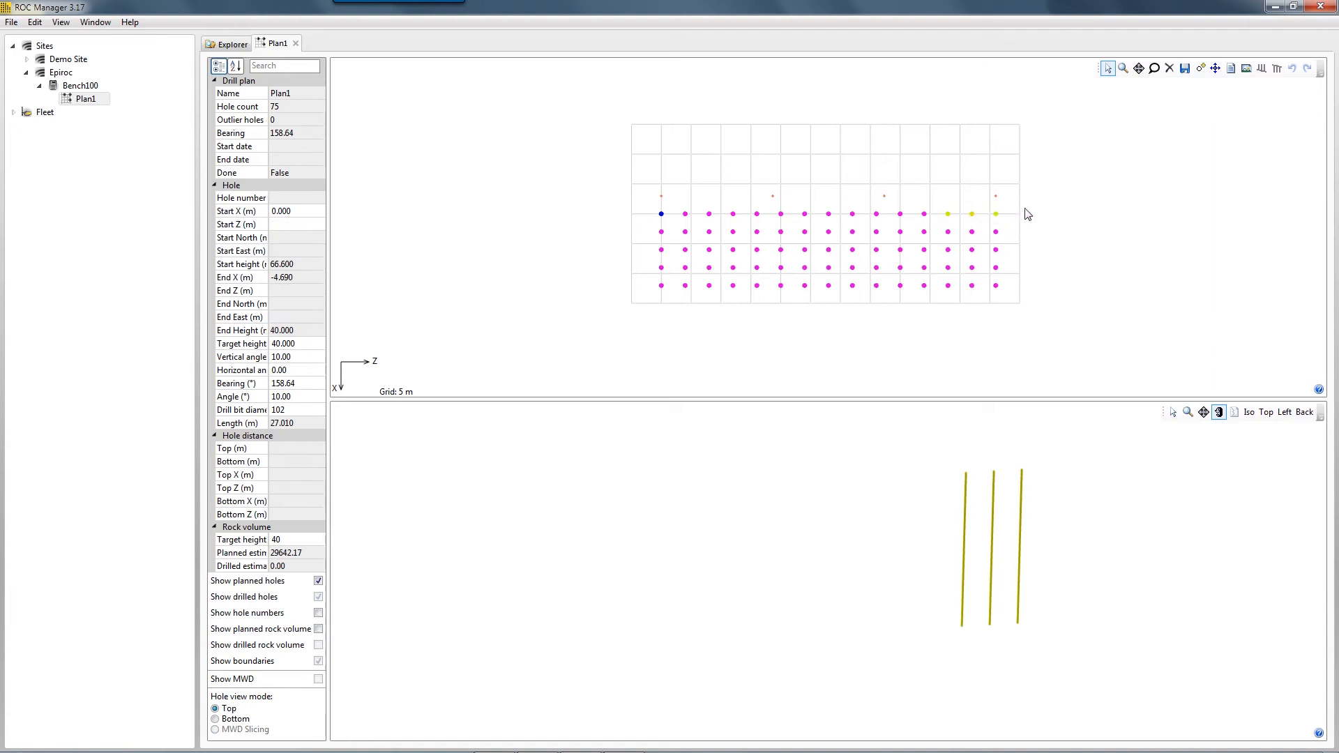
pyautogui.click(1214, 71)
pyautogui.moveTo(1000, 222); pyautogui.dragTo(1001, 215)
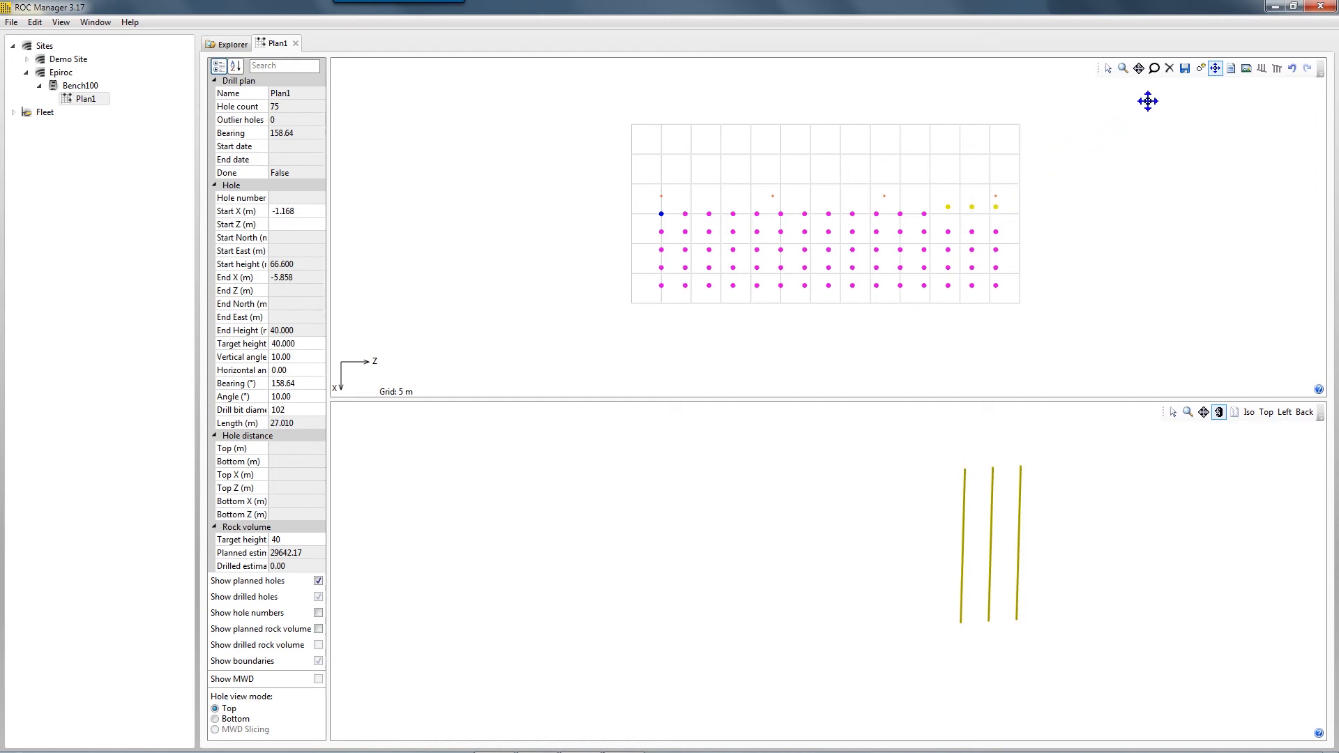
# Lasso the last five first-row holes and the second-to-last second-row hole, move them about 1.2 m forward, and save the plan.
pyautogui.click(1154, 69)
pyautogui.moveTo(896, 198)
pyautogui.mouseDown()
pyautogui.moveTo(907, 222)
pyautogui.moveTo(982, 243)
pyautogui.moveTo(1012, 208)
pyautogui.moveTo(971, 201)
pyautogui.mouseUp()
pyautogui.click(1215, 69)
pyautogui.moveTo(983, 213); pyautogui.dragTo(981, 206)
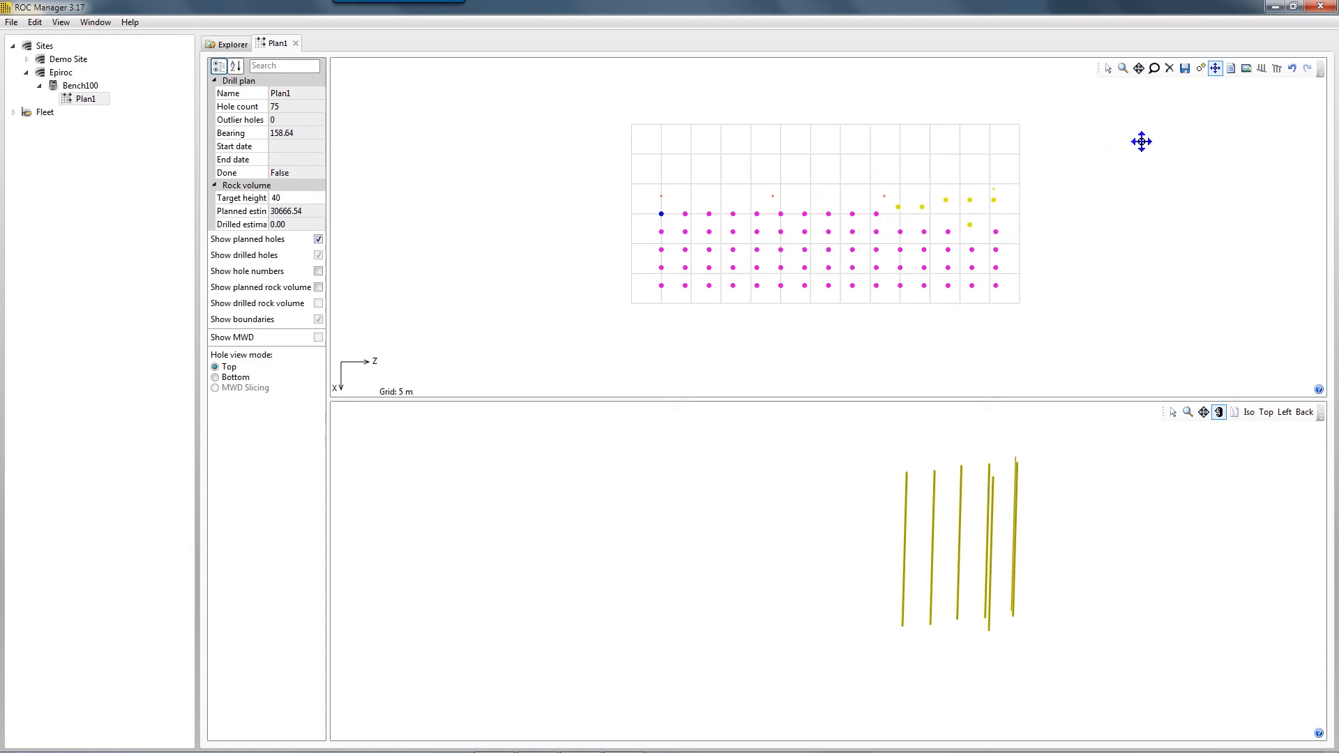
pyautogui.click(1188, 69)
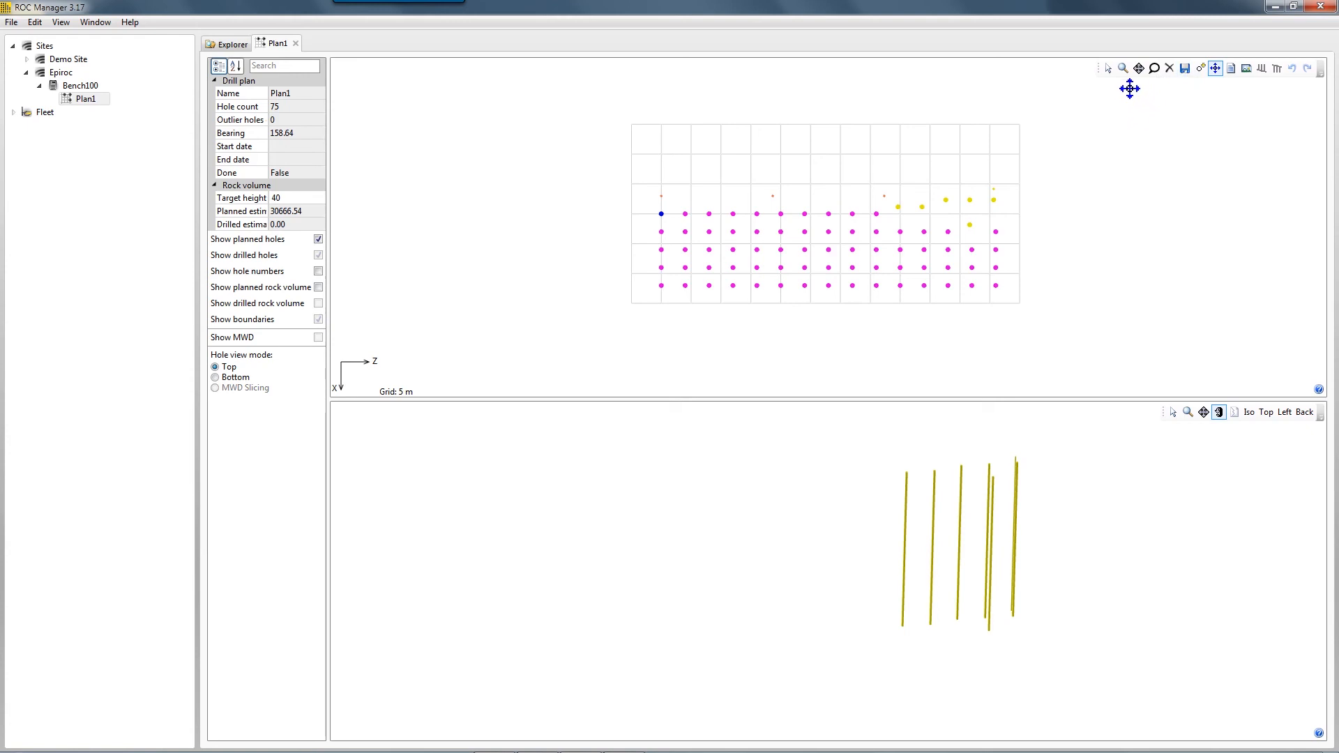
# Delete the last hole of the first row from the drill plan.
pyautogui.click(1111, 71)
pyautogui.click(994, 201)
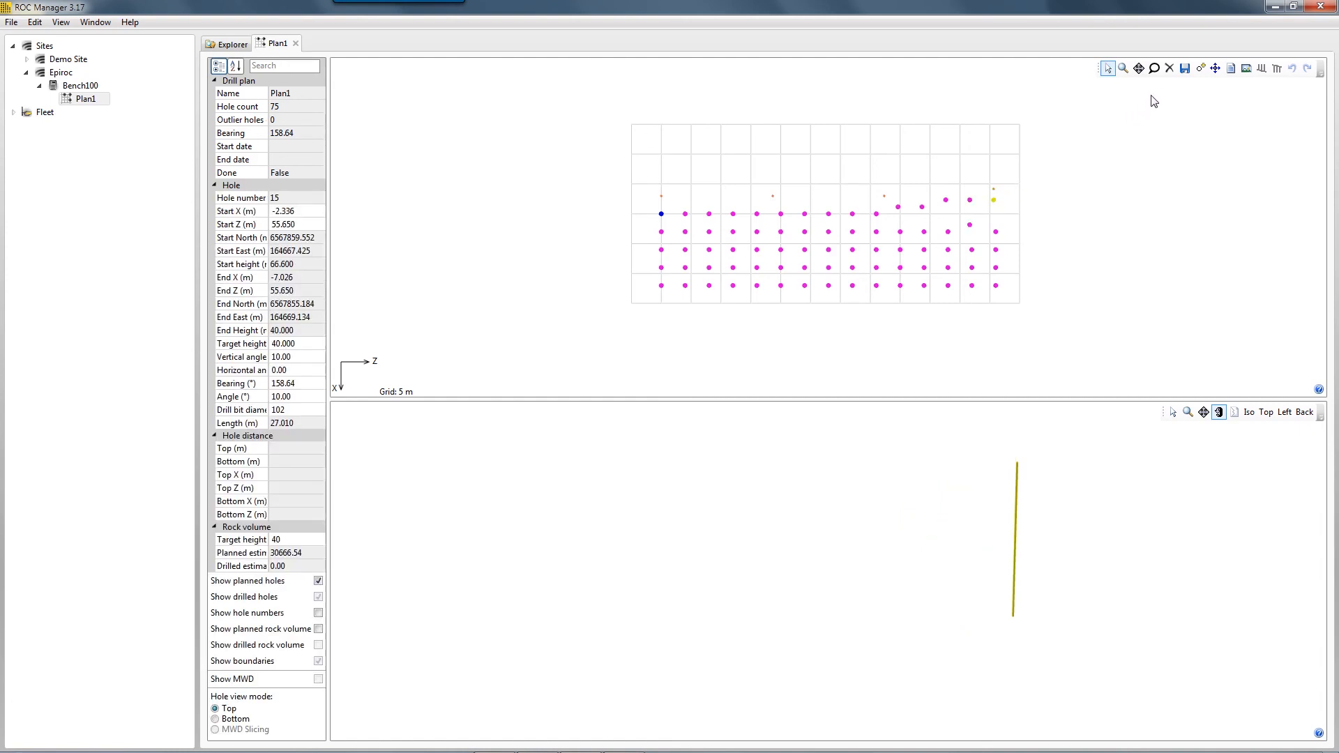
pyautogui.click(1170, 69)
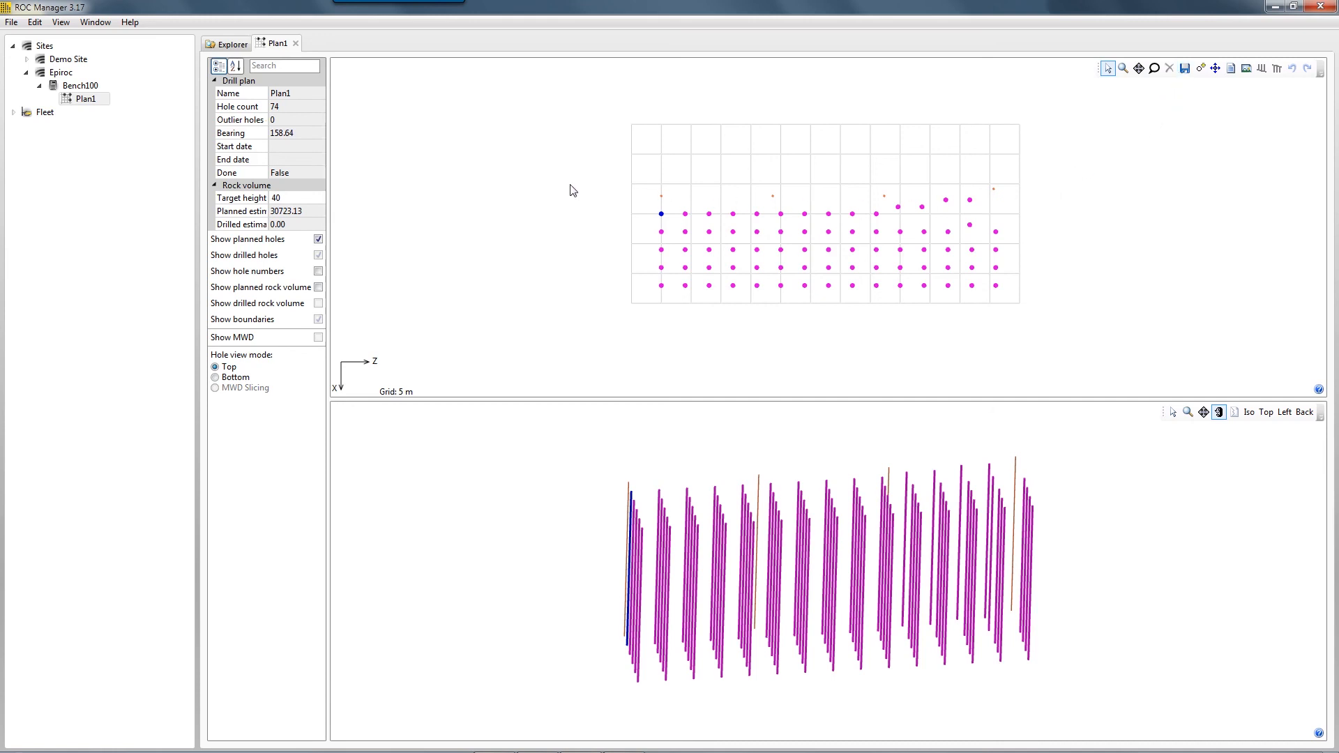
# Export the drill plan Plan1 to the desktop as Plan1.xml in Drill plan IREDES 1.0 format.
pyautogui.rightClick(94, 103)
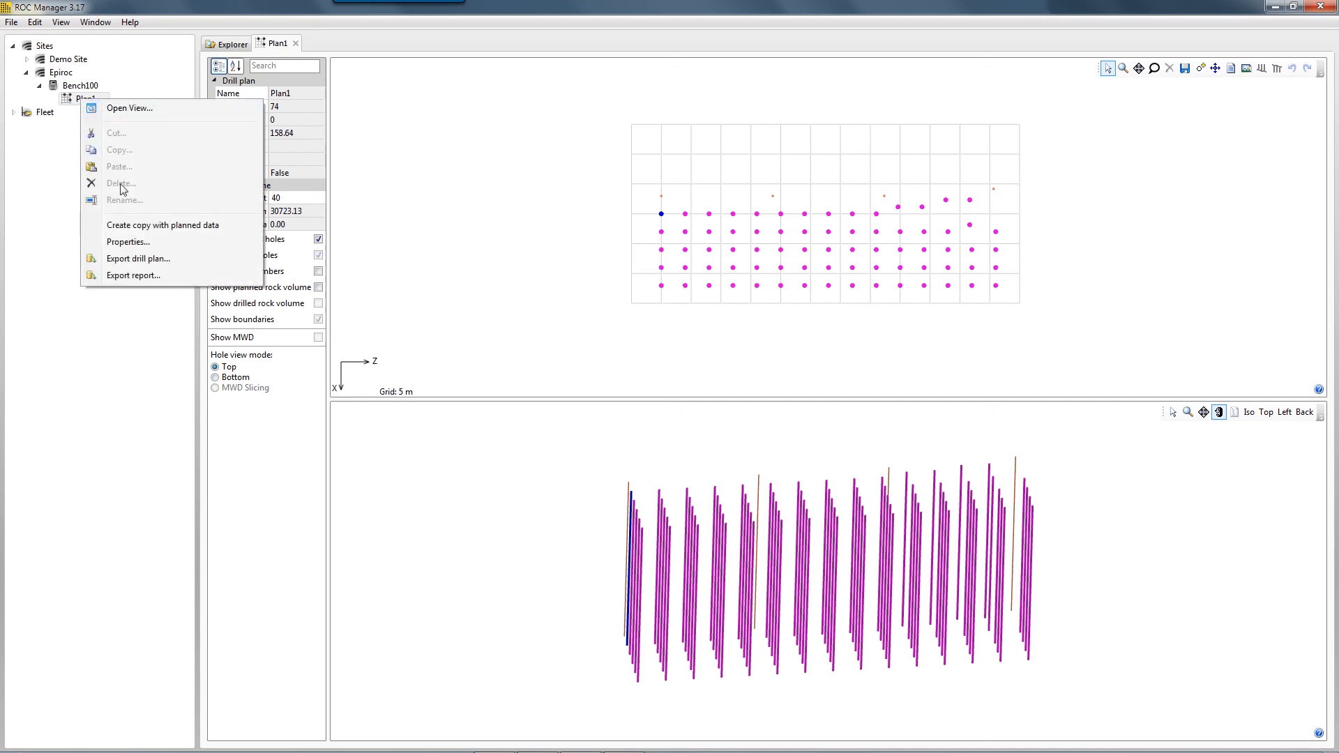
pyautogui.click(138, 259)
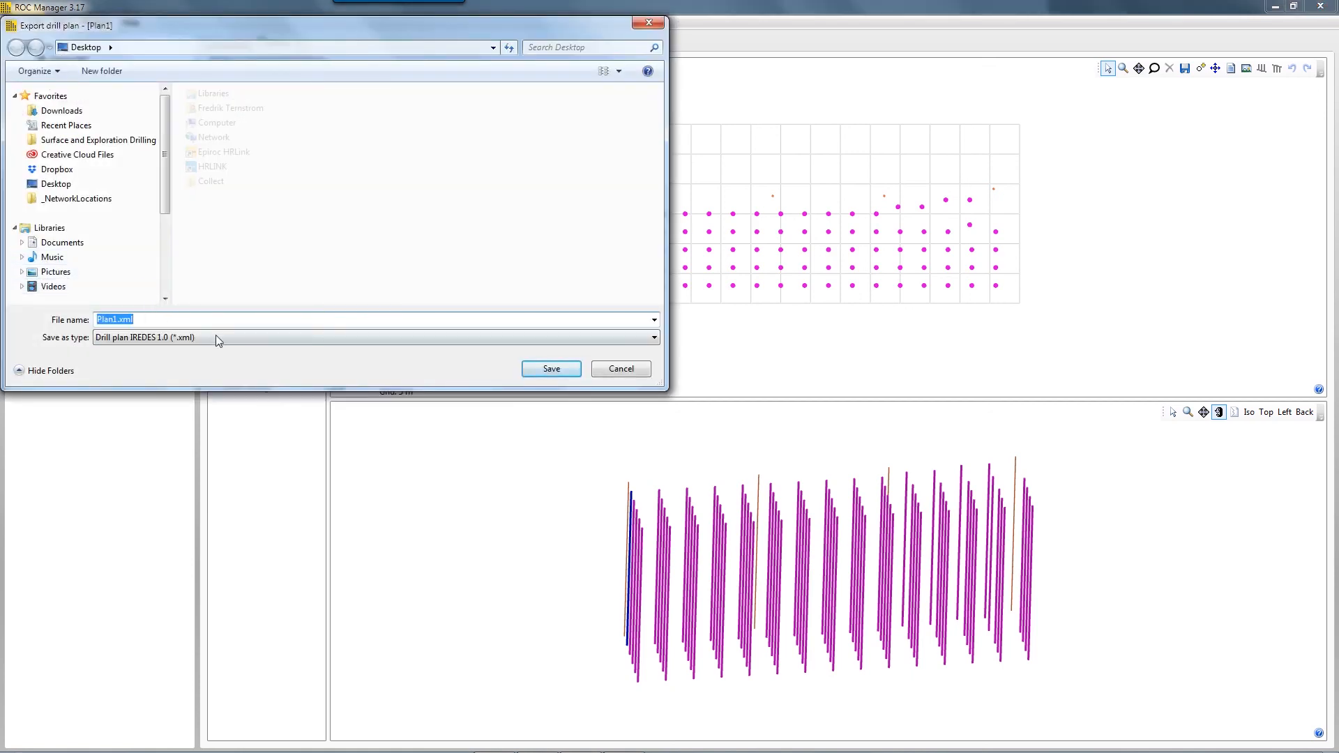
pyautogui.click(551, 369)
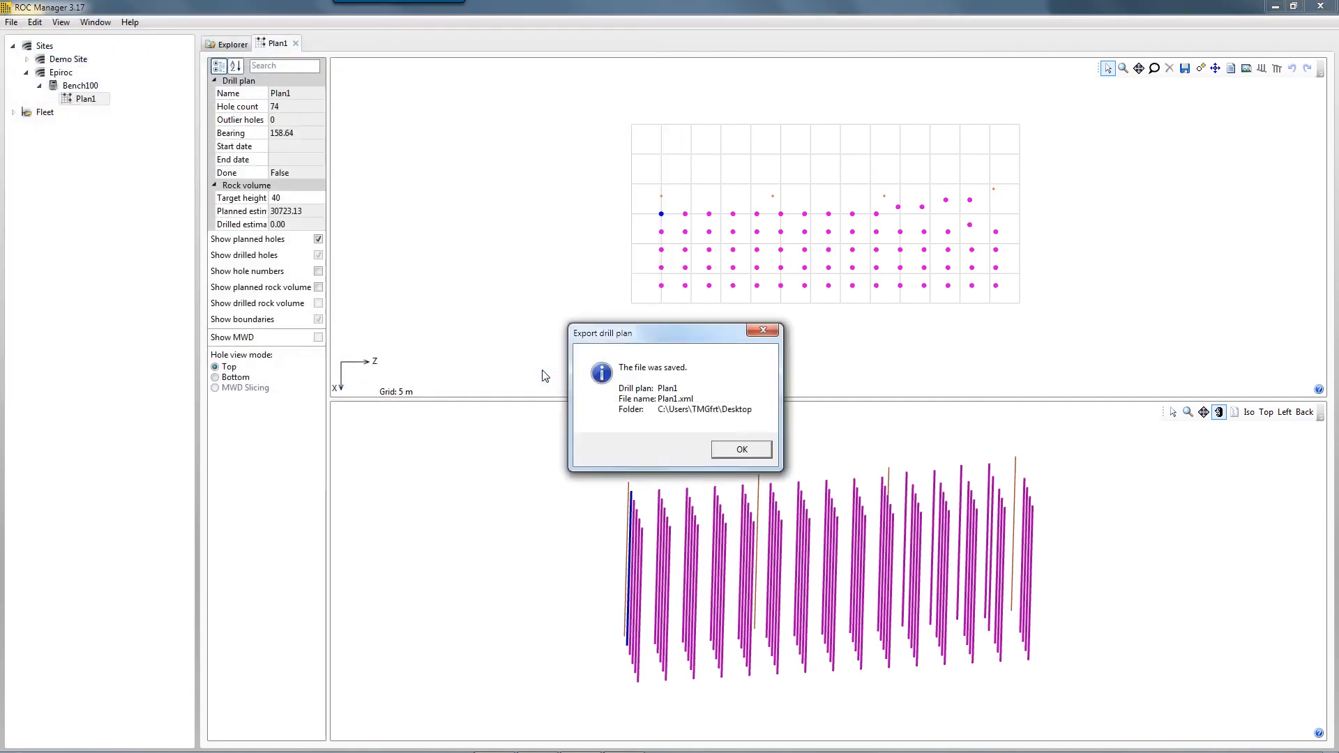
pyautogui.click(738, 454)
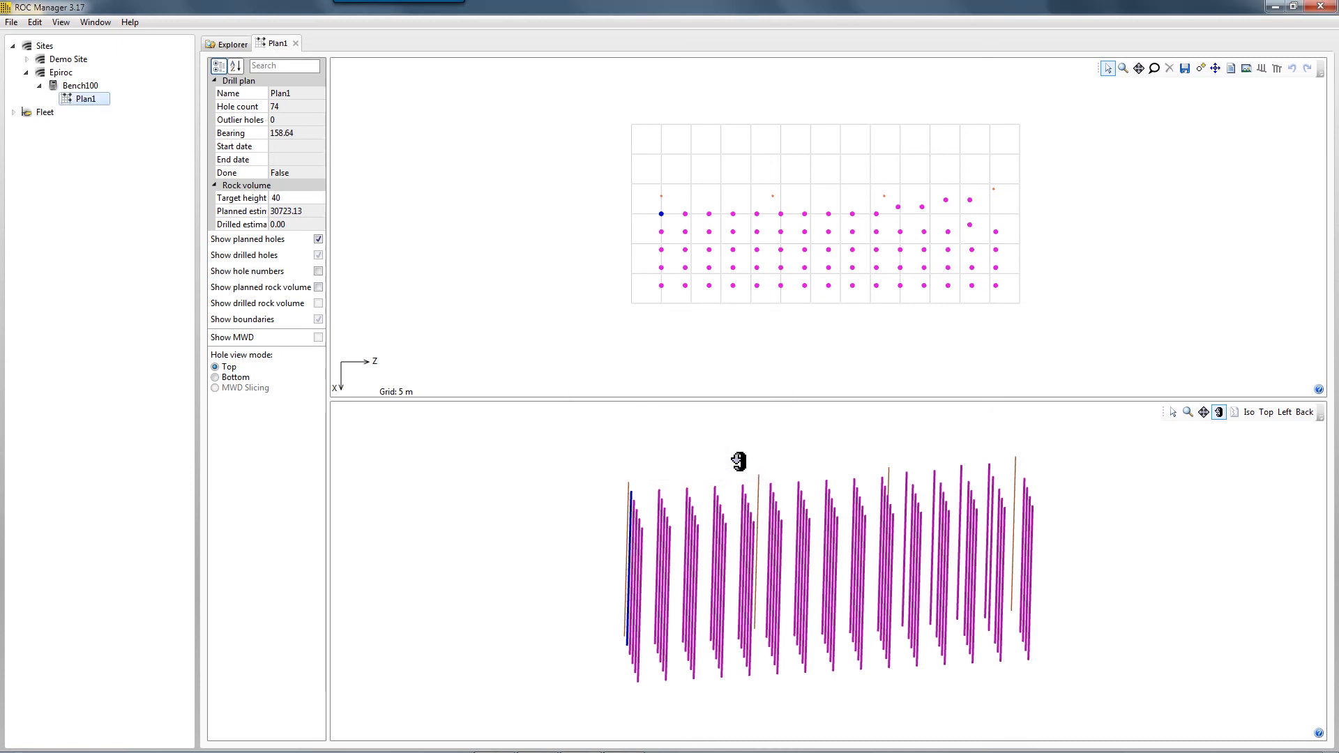